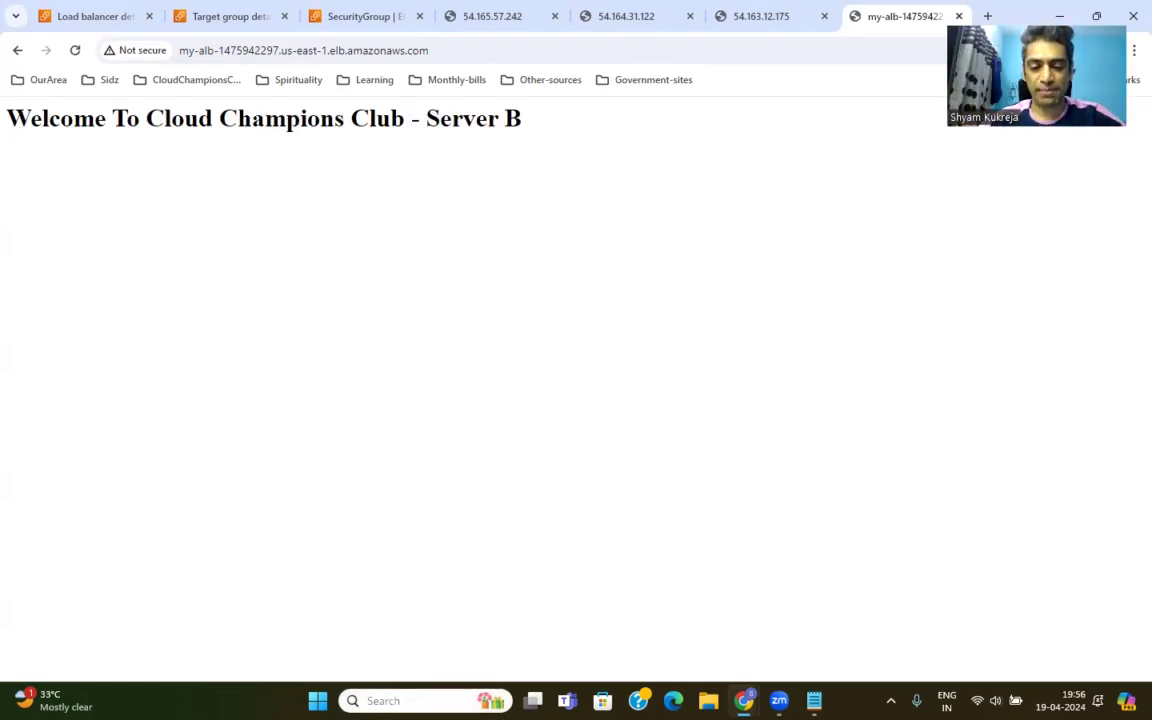
Find PuTTY (putty.exe) on the computer and launch it.
{"action": "left_click", "coordinate": [410, 695]}
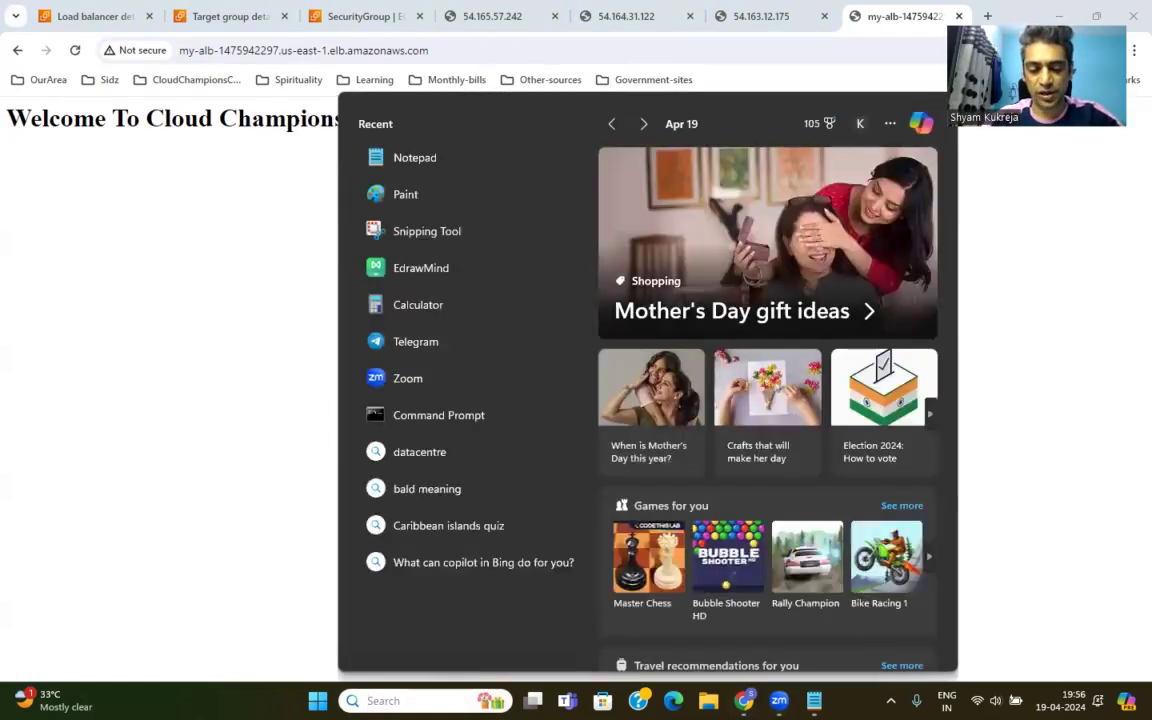
{"action": "type", "text": "putt"}
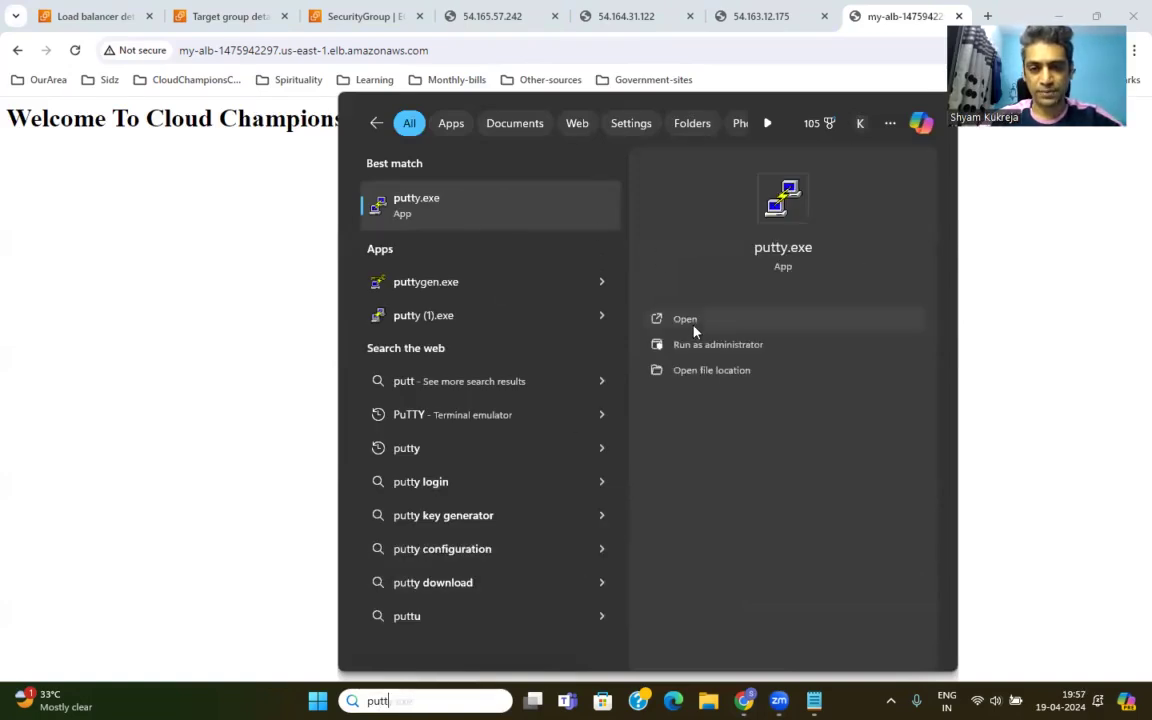
{"action": "left_click", "coordinate": [694, 327]}
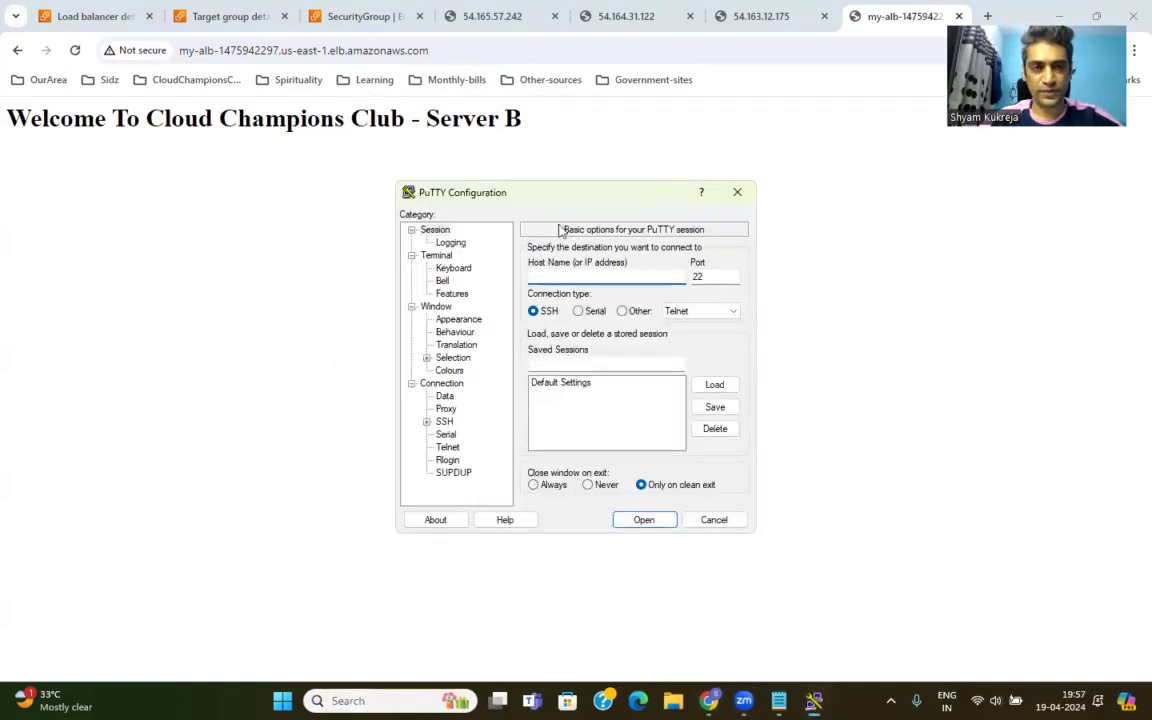
Switch to the default security group in the AWS console and open its inbound rules for editing.
{"action": "left_click", "coordinate": [360, 16]}
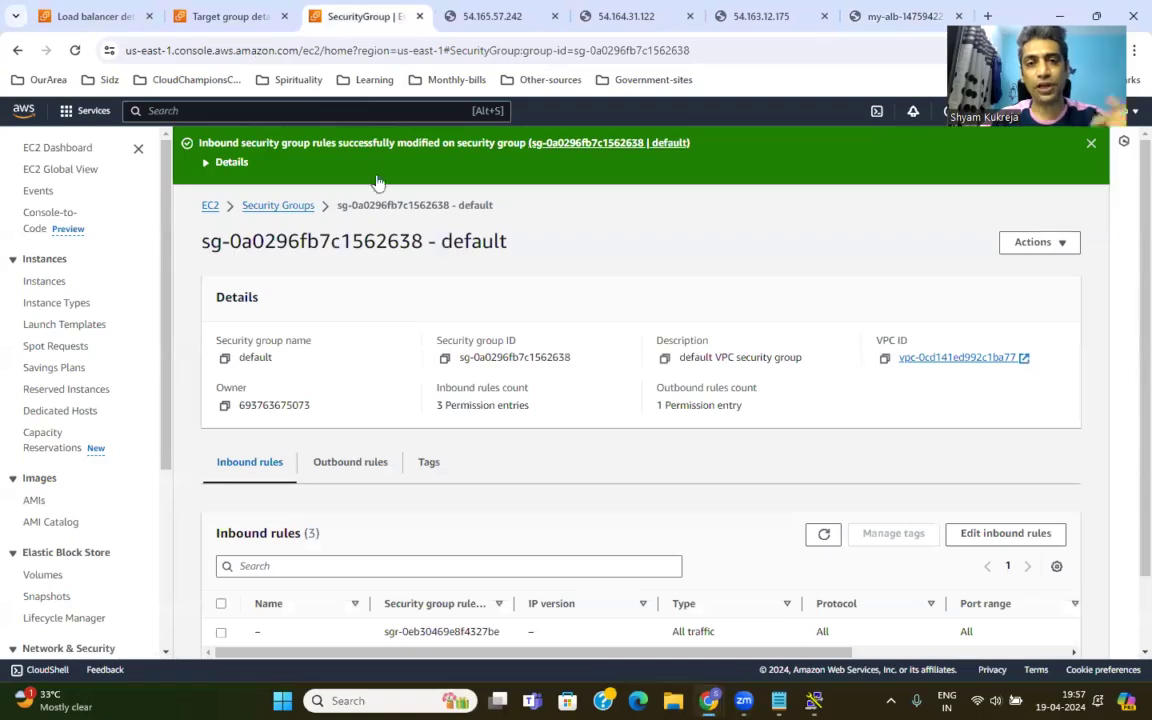
{"action": "left_click", "coordinate": [1004, 533]}
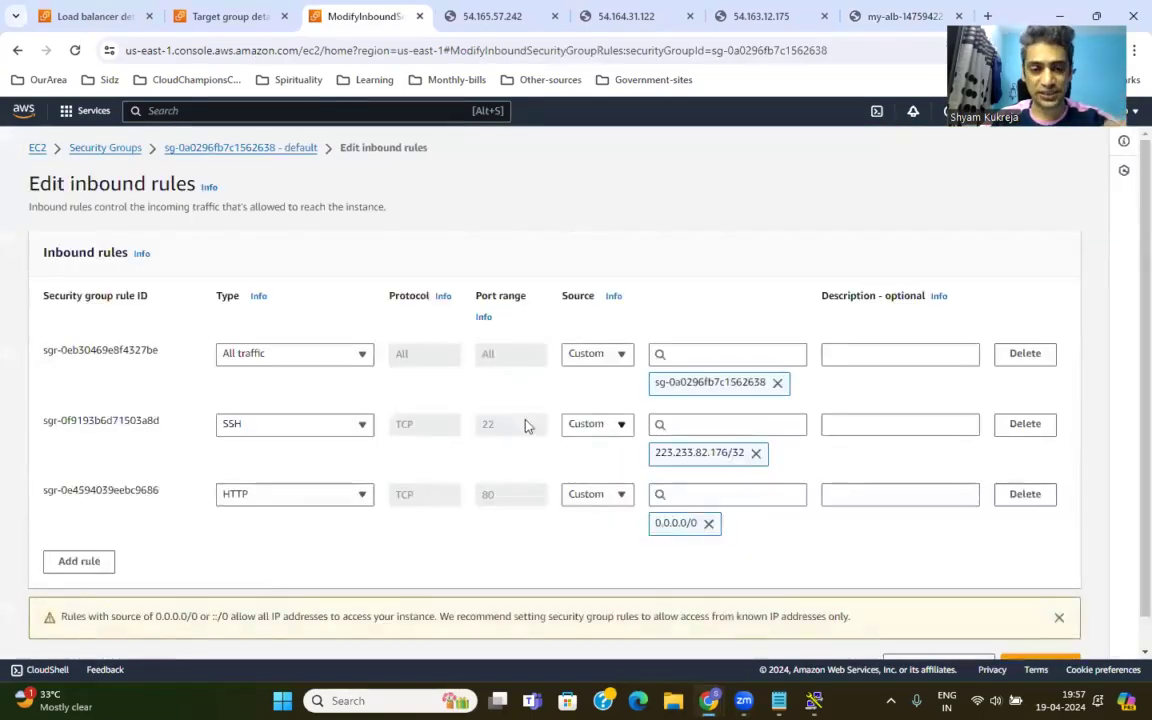
{"action": "left_click", "coordinate": [612, 426]}
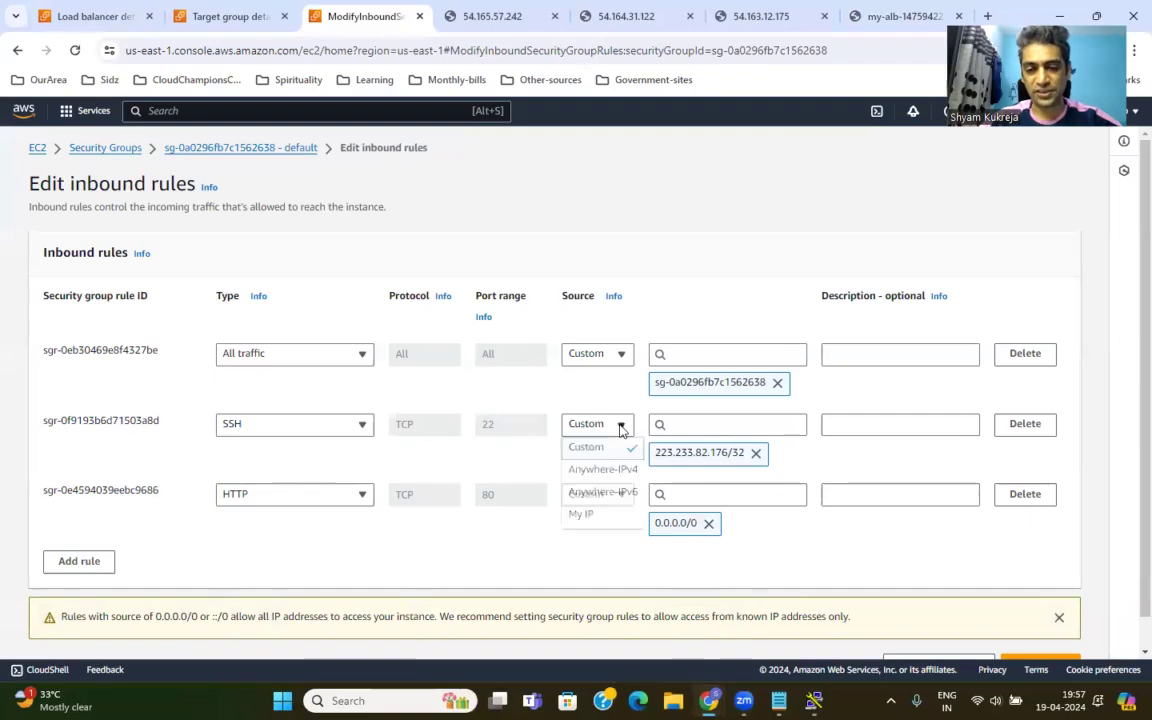
{"action": "left_click", "coordinate": [620, 478]}
{"action": "left_click", "coordinate": [625, 428]}
{"action": "left_click", "coordinate": [600, 497]}
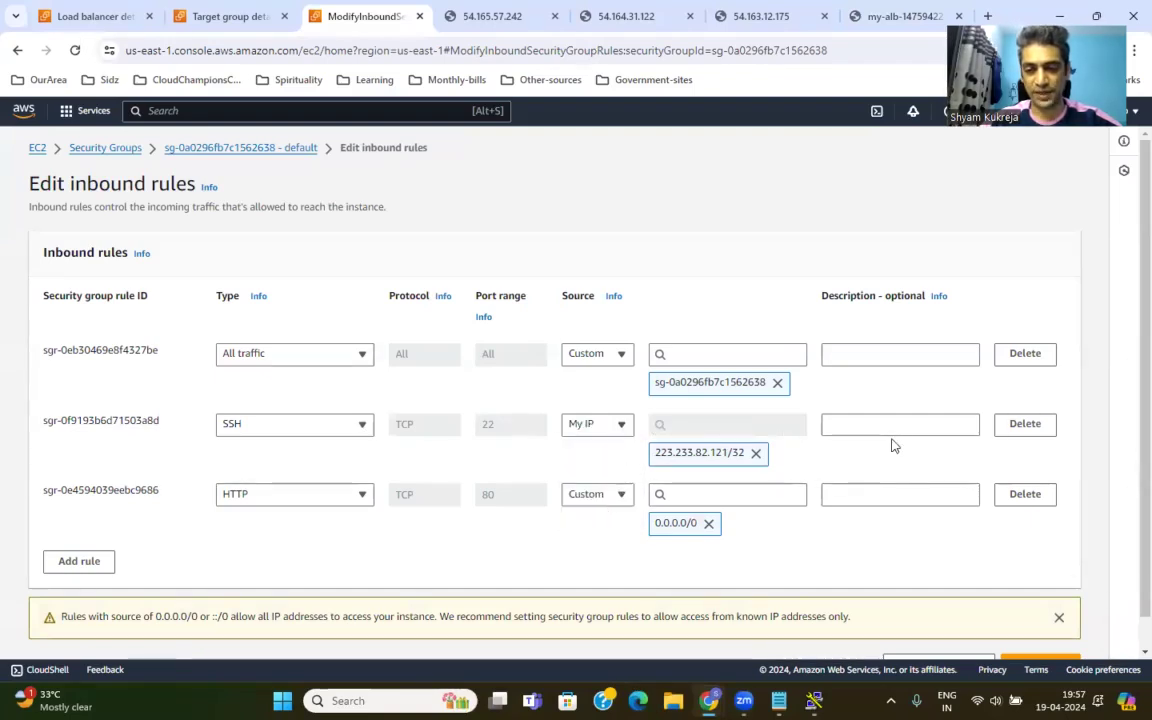
Delete the existing SSH inbound rule and add a new rule of type SSH.
{"action": "left_click", "coordinate": [1048, 427]}
{"action": "left_click", "coordinate": [88, 490]}
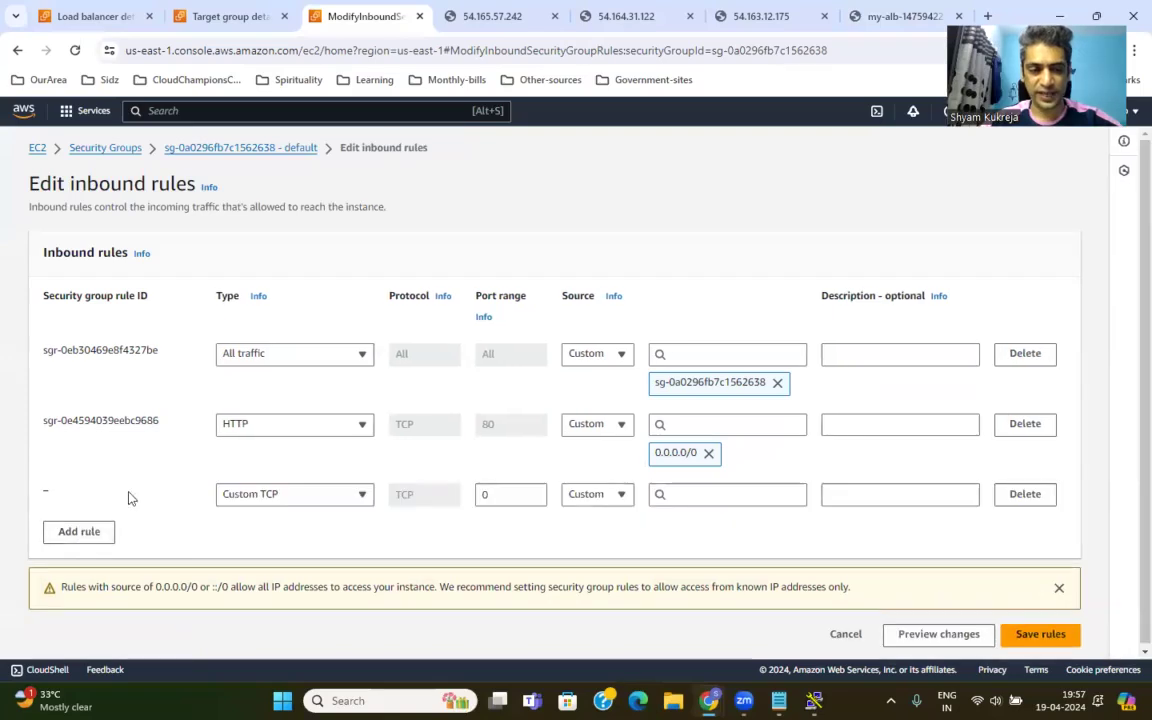
{"action": "left_click", "coordinate": [360, 496]}
{"action": "type", "text": "ssh"}
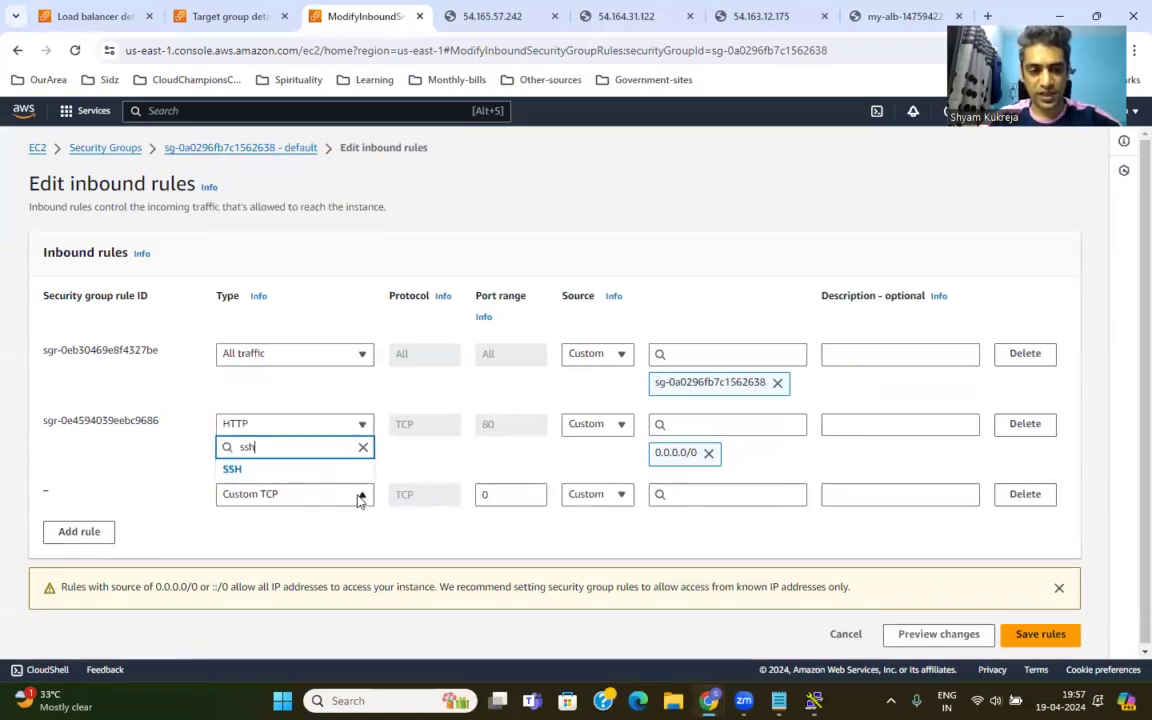
{"action": "left_click", "coordinate": [329, 467]}
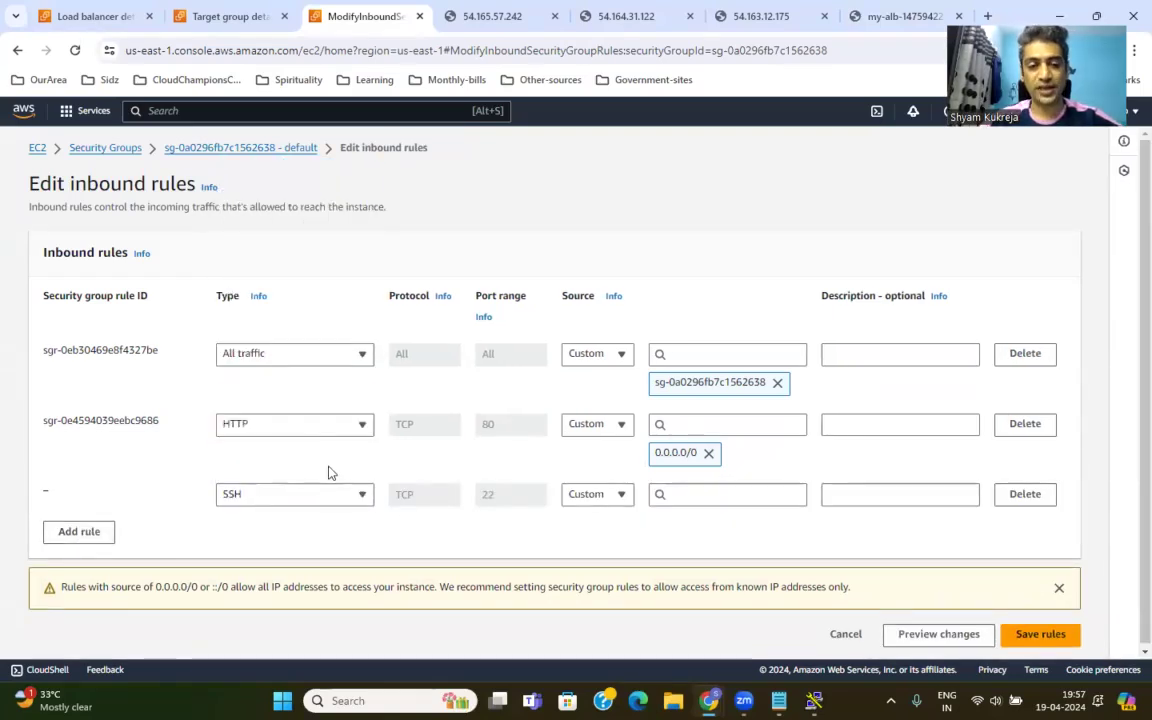
Set the new SSH rule's source to My IP and save the inbound rules.
{"action": "left_click", "coordinate": [622, 494]}
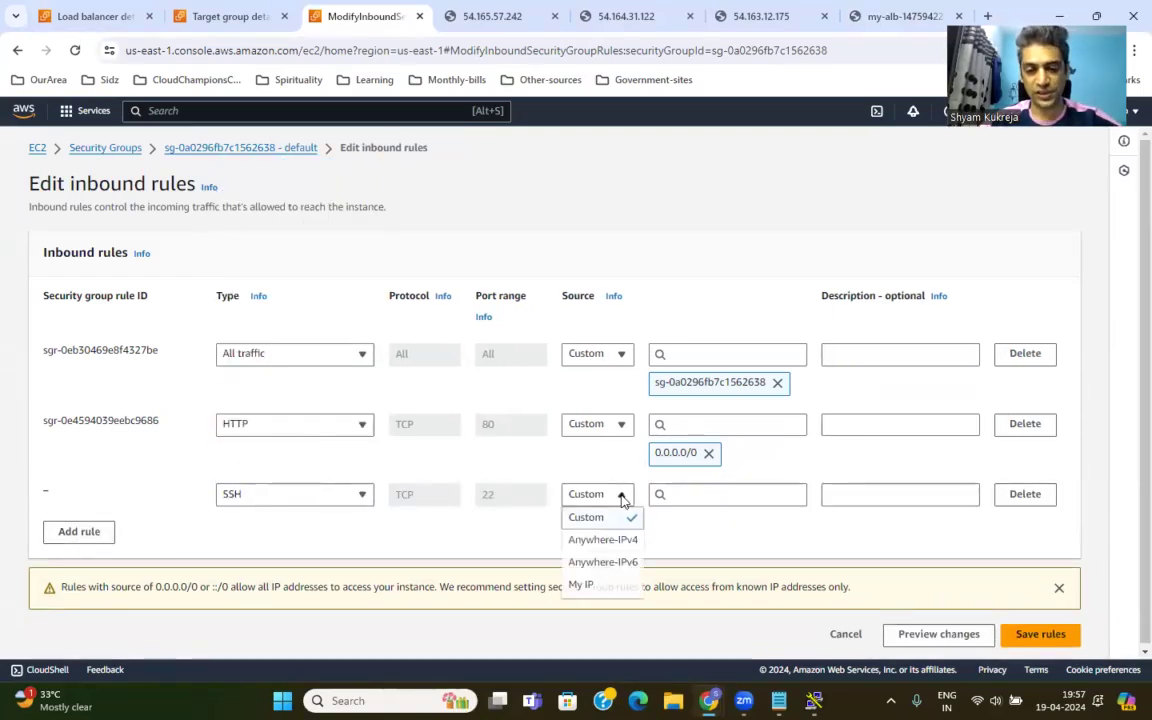
{"action": "left_click", "coordinate": [612, 585]}
{"action": "scroll", "coordinate": [1005, 575], "scroll_direction": "down", "scroll_amount": 2}
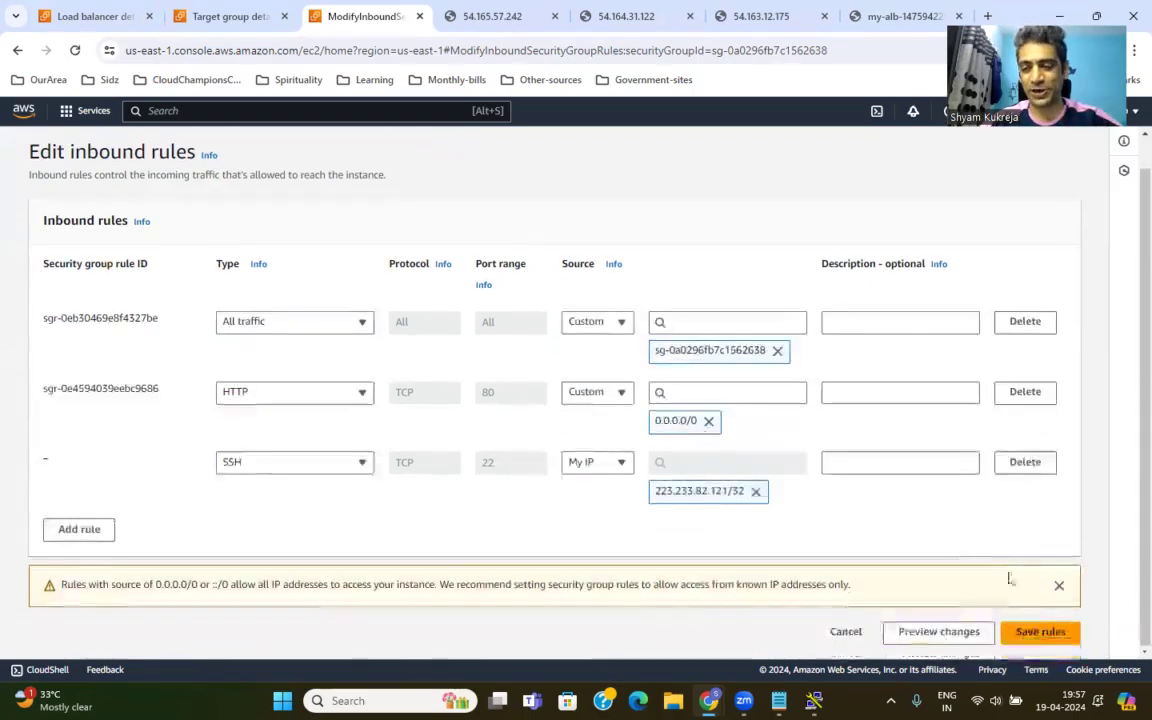
{"action": "left_click", "coordinate": [1017, 630]}
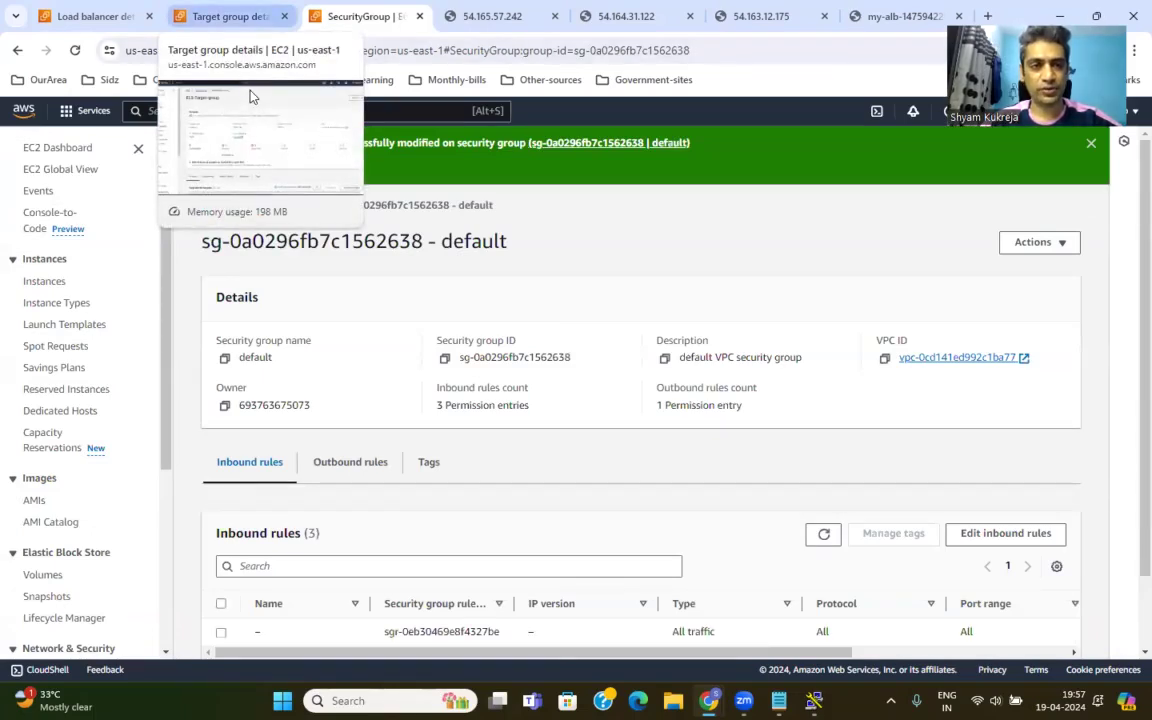
Open the EC2 Instances list in a new browser tab from the load balancer page and switch to it.
{"action": "left_click", "coordinate": [95, 16]}
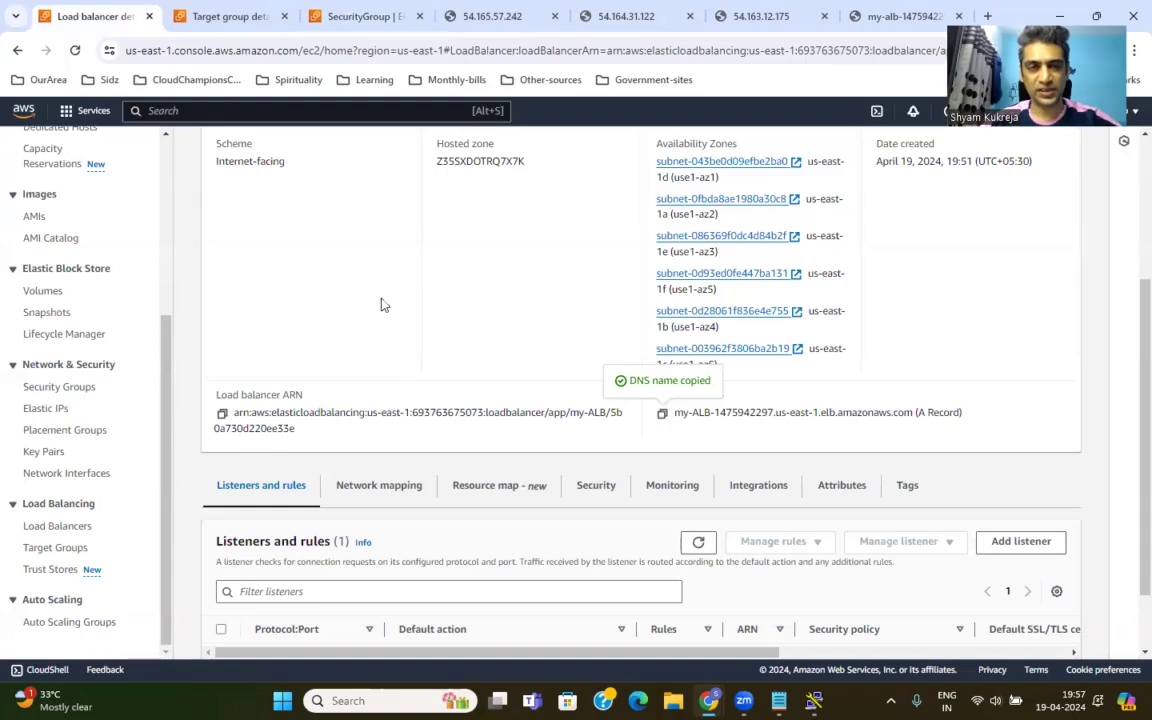
{"action": "scroll", "coordinate": [80, 230], "scroll_direction": "up", "scroll_amount": 3}
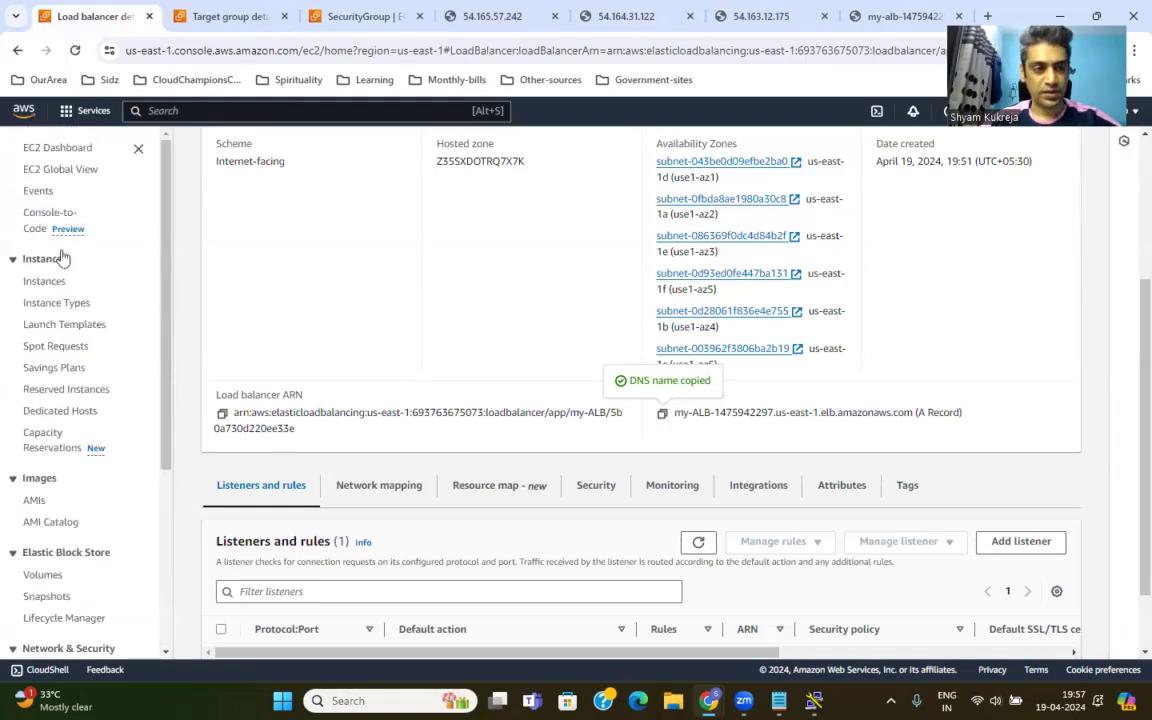
{"action": "right_click", "coordinate": [55, 287]}
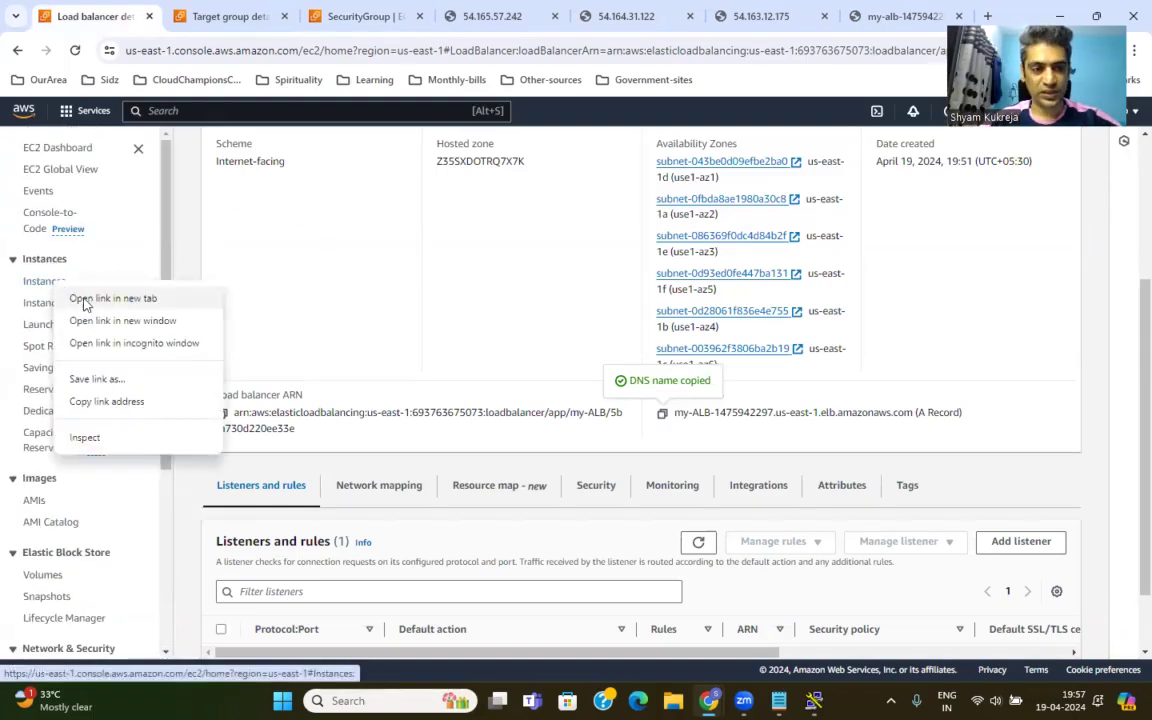
{"action": "left_click", "coordinate": [88, 299]}
{"action": "key", "text": "ctrl+Tab"}
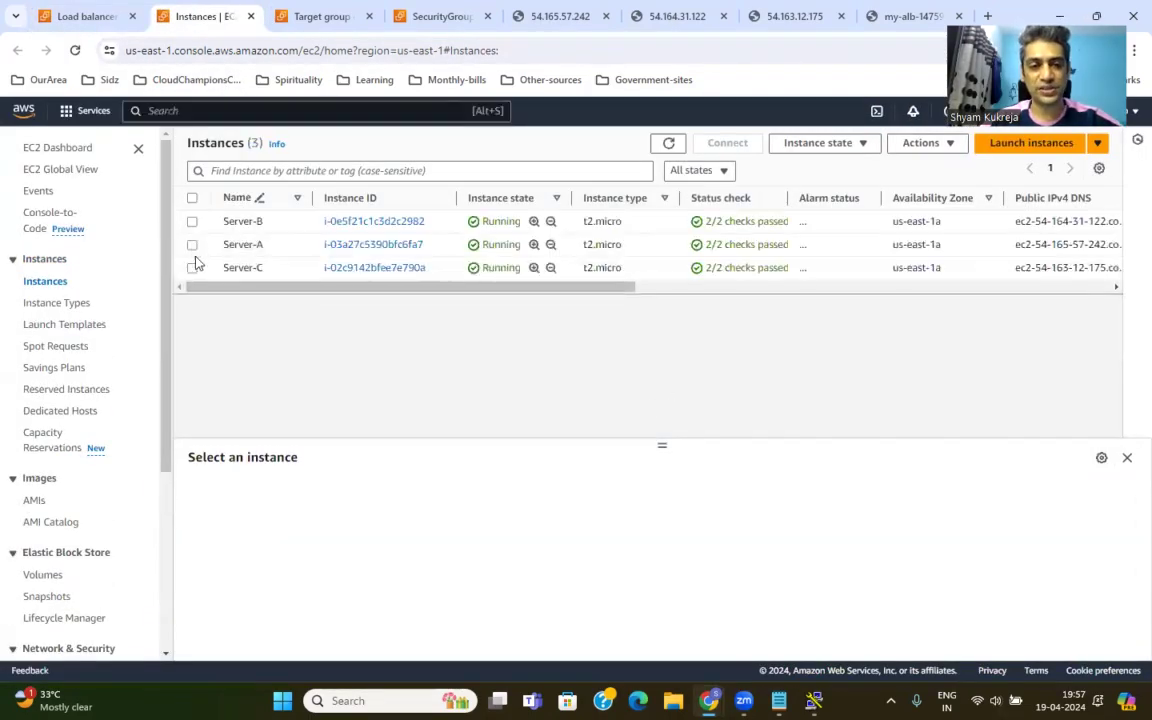
Copy Server-A's public IPv4 address and paste it as the host name in PuTTY.
{"action": "left_click", "coordinate": [192, 245]}
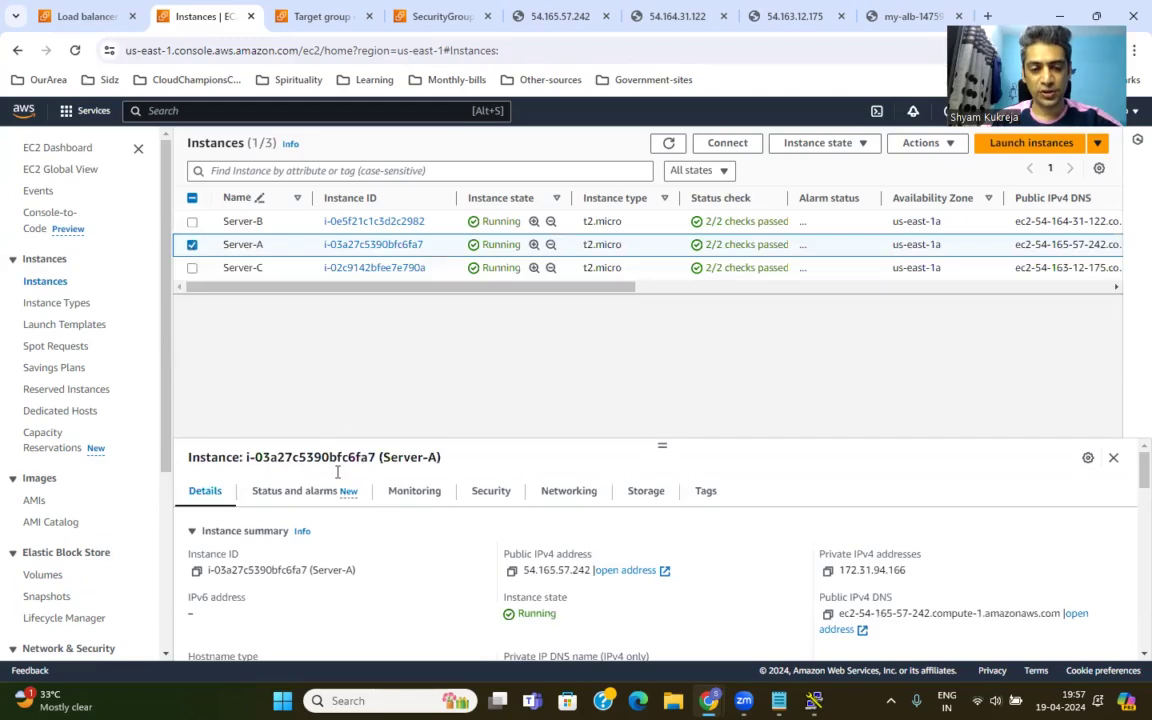
{"action": "left_click_drag", "start_coordinate": [661, 445], "coordinate": [655, 319]}
{"action": "left_click", "coordinate": [507, 446]}
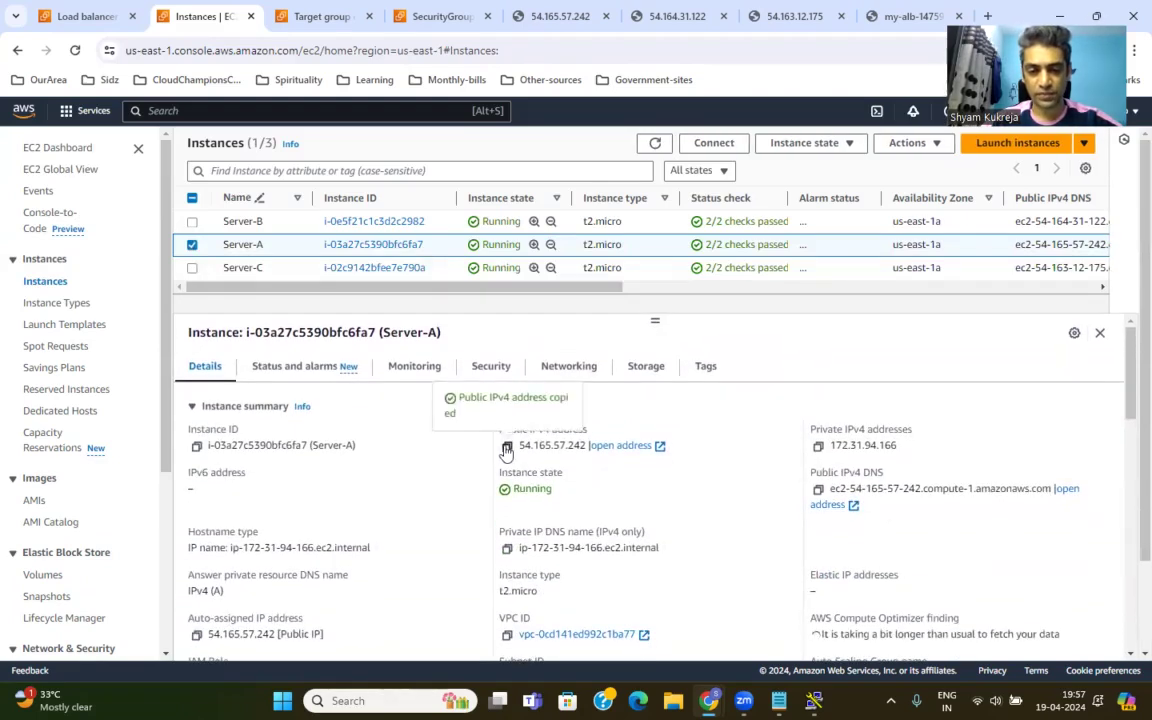
{"action": "left_click", "coordinate": [814, 701]}
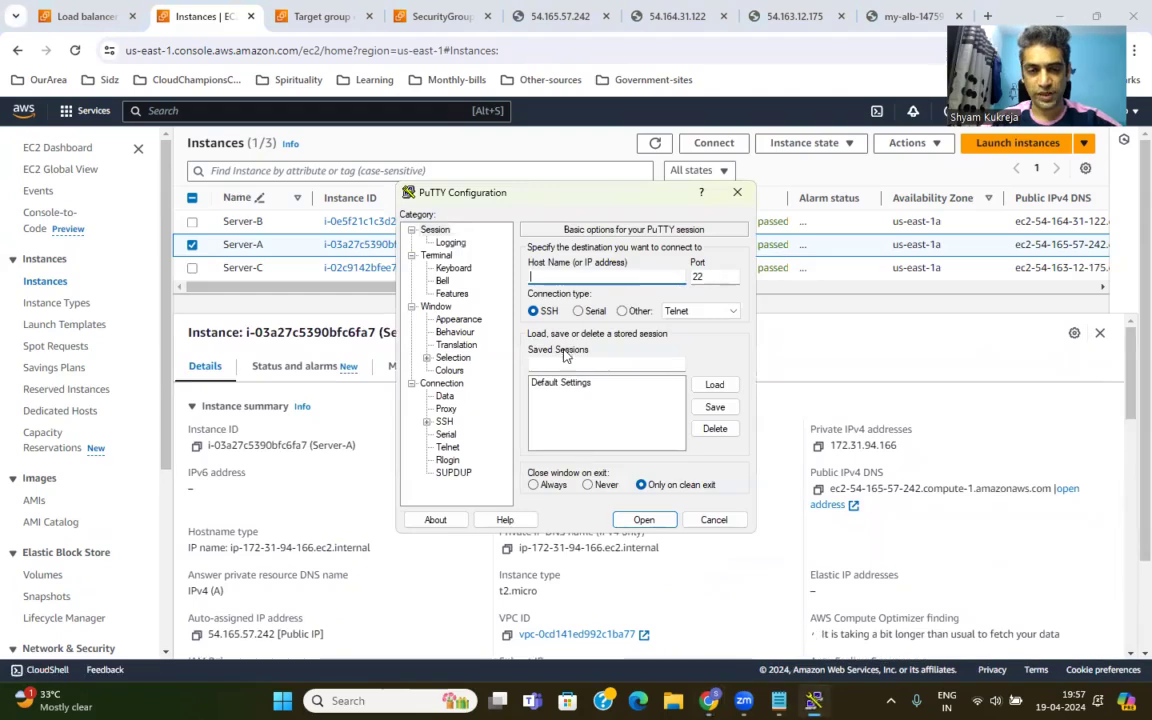
{"action": "key", "text": "ctrl+v"}
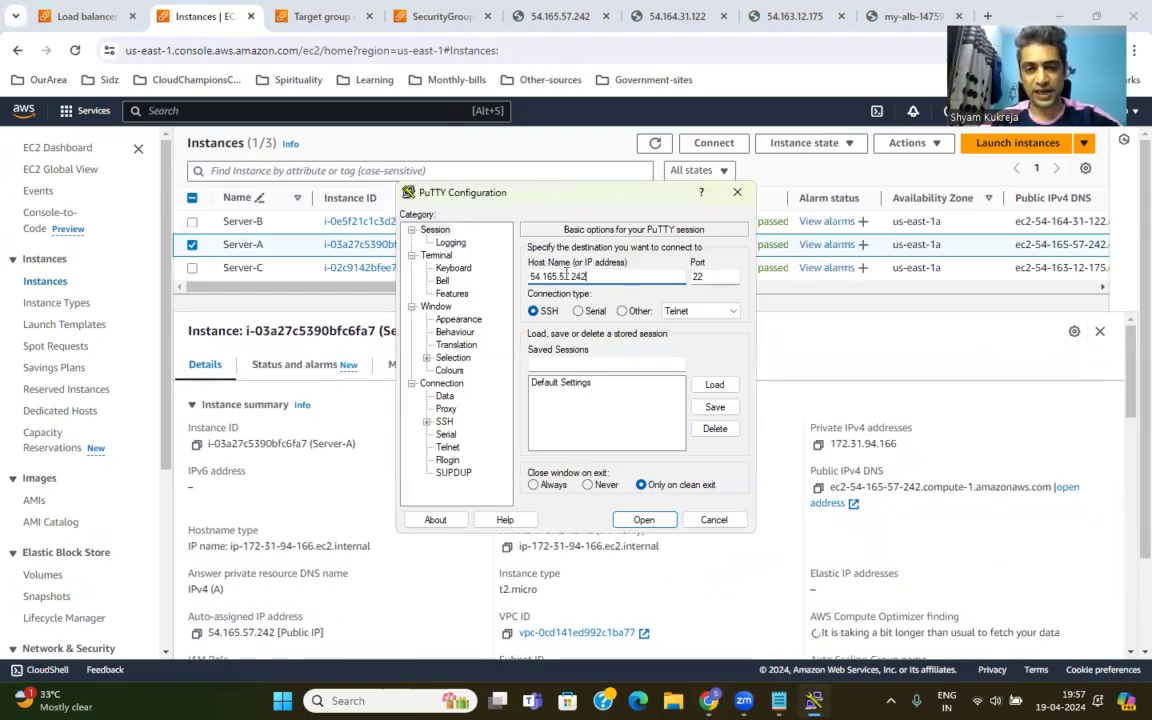
Load the virginia-apr24 .ppk file as the private key for SSH authentication in the PuTTY session's credentials.
{"action": "left_click", "coordinate": [426, 422]}
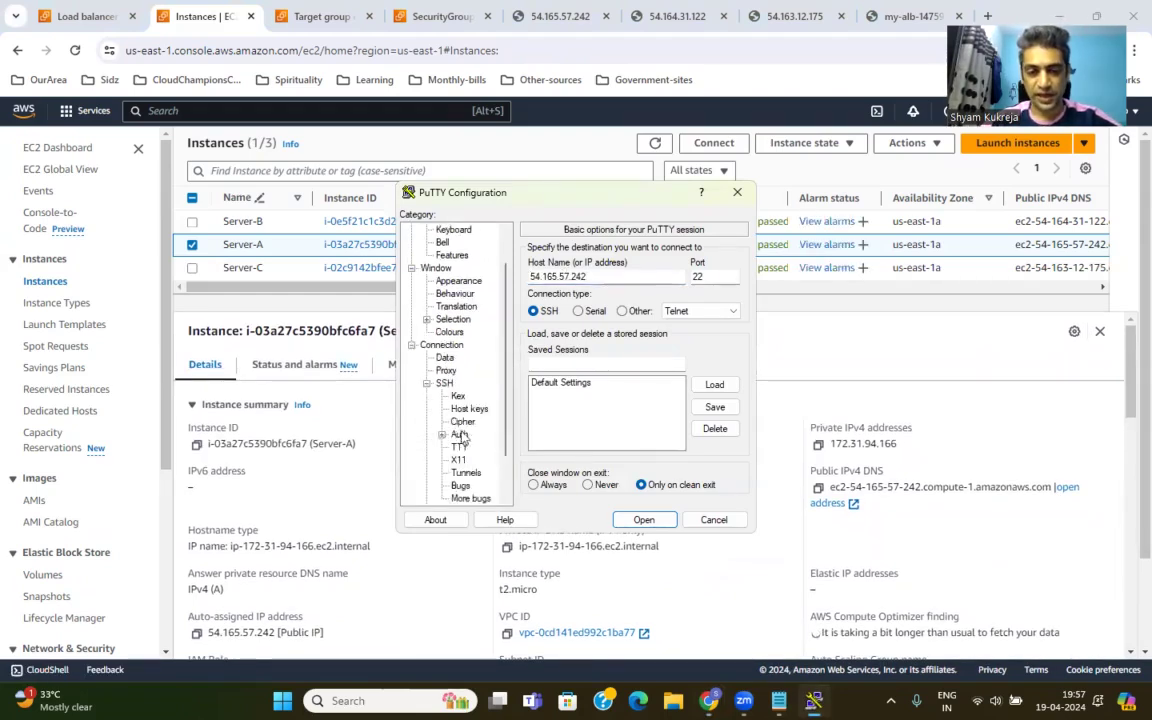
{"action": "left_click", "coordinate": [443, 436]}
{"action": "left_click", "coordinate": [478, 447]}
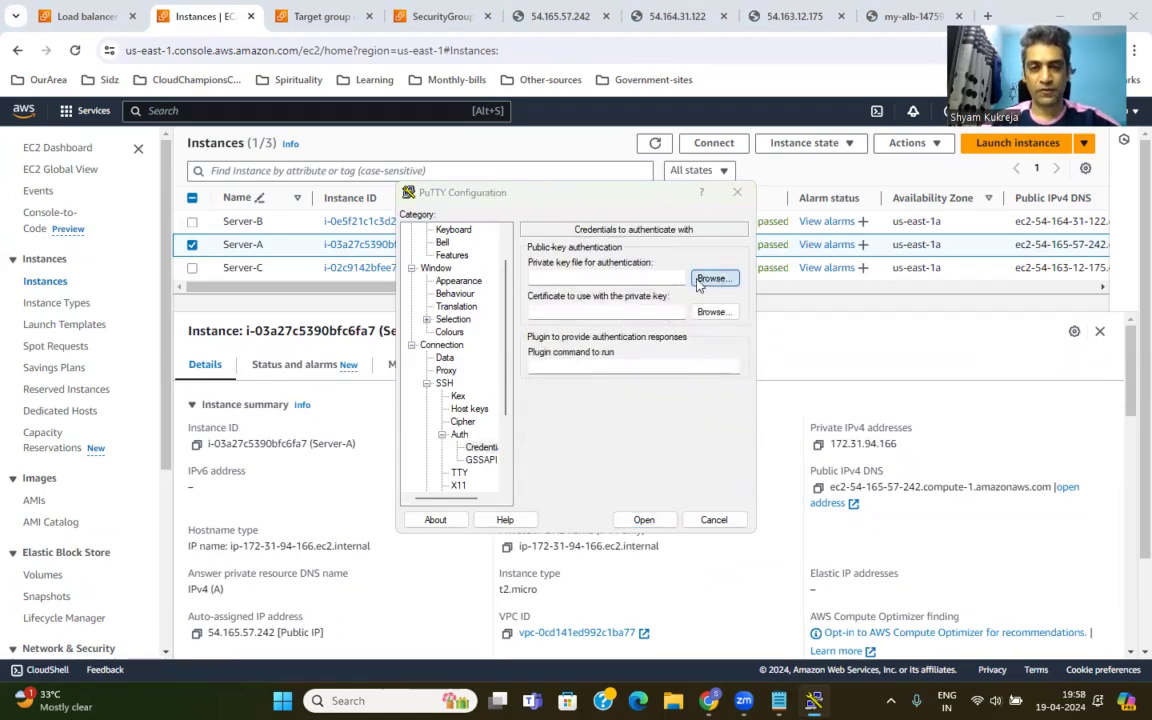
{"action": "left_click", "coordinate": [712, 279]}
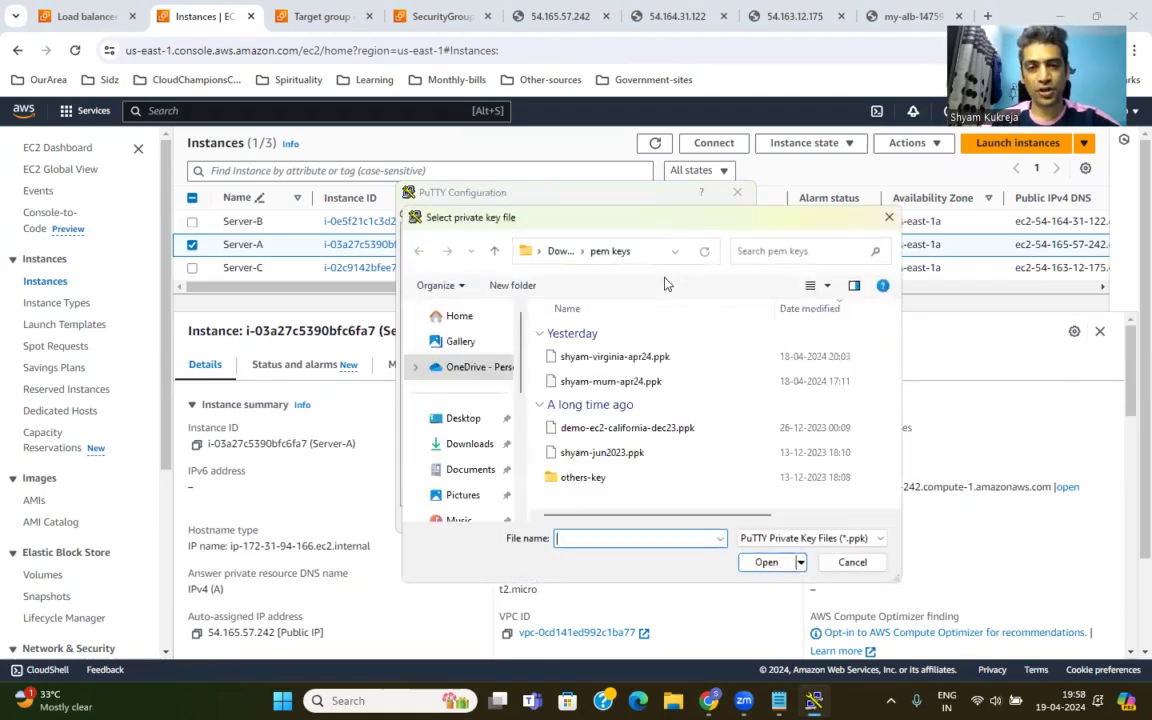
{"action": "double_click", "coordinate": [615, 358]}
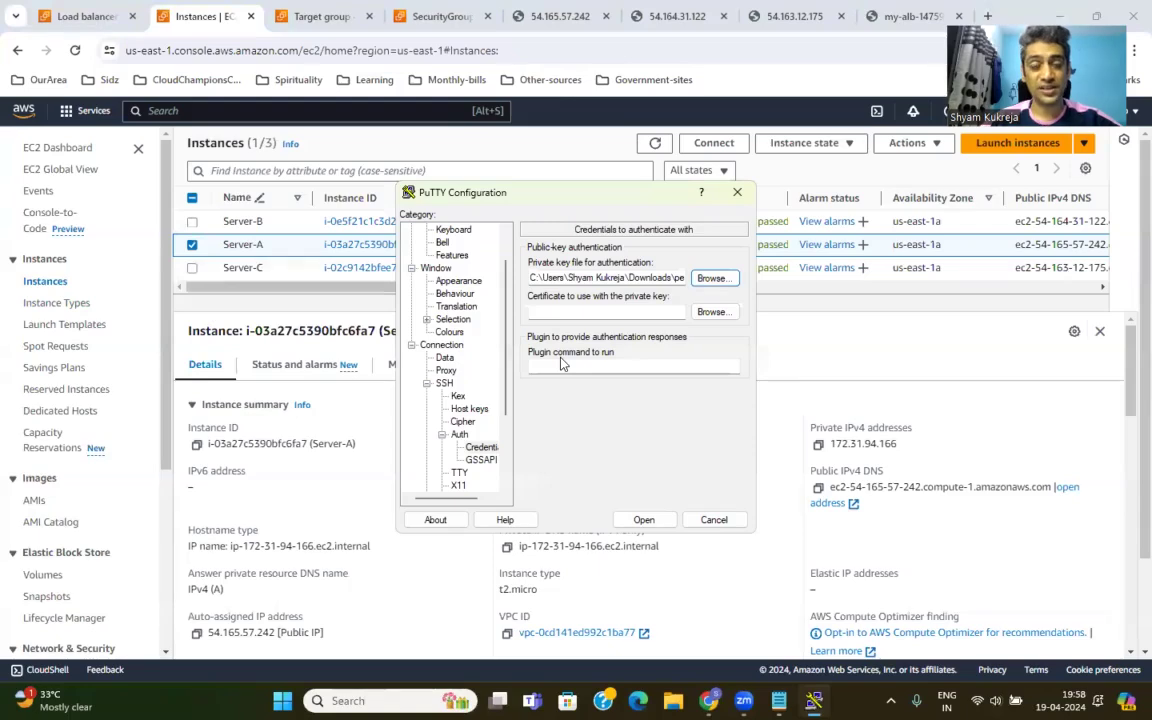
Connect to Server-A, accept its host key and log in as ec2-user.
{"action": "left_click", "coordinate": [648, 519]}
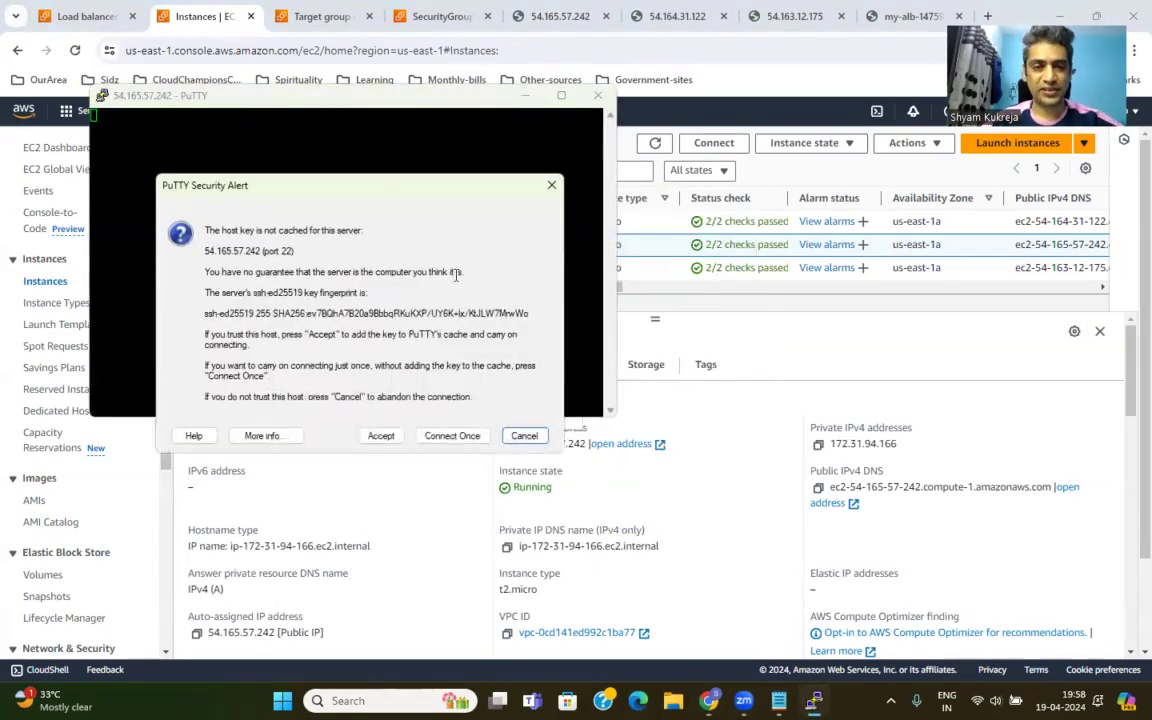
{"action": "left_click", "coordinate": [380, 434]}
{"action": "type", "text": "ec2-user"}
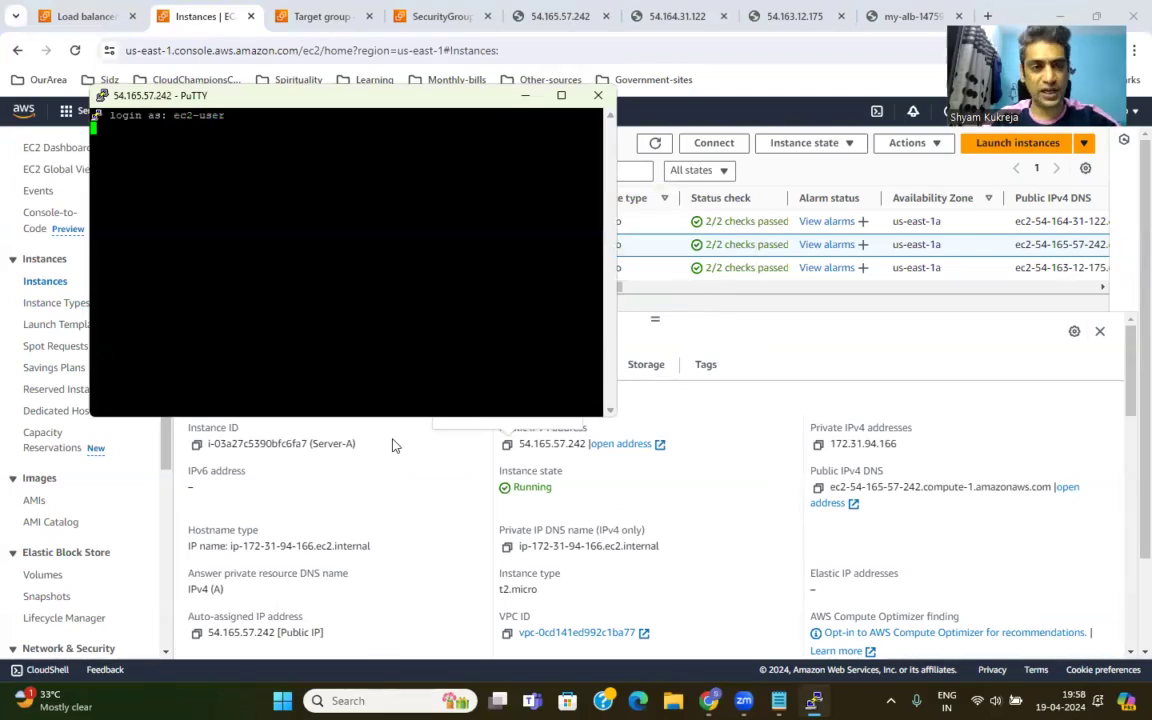
{"action": "key", "text": "Return"}
Reposition and enlarge the terminal window, and switch to the root user with "sudo su -".
{"action": "left_click_drag", "start_coordinate": [338, 96], "coordinate": [584, 160]}
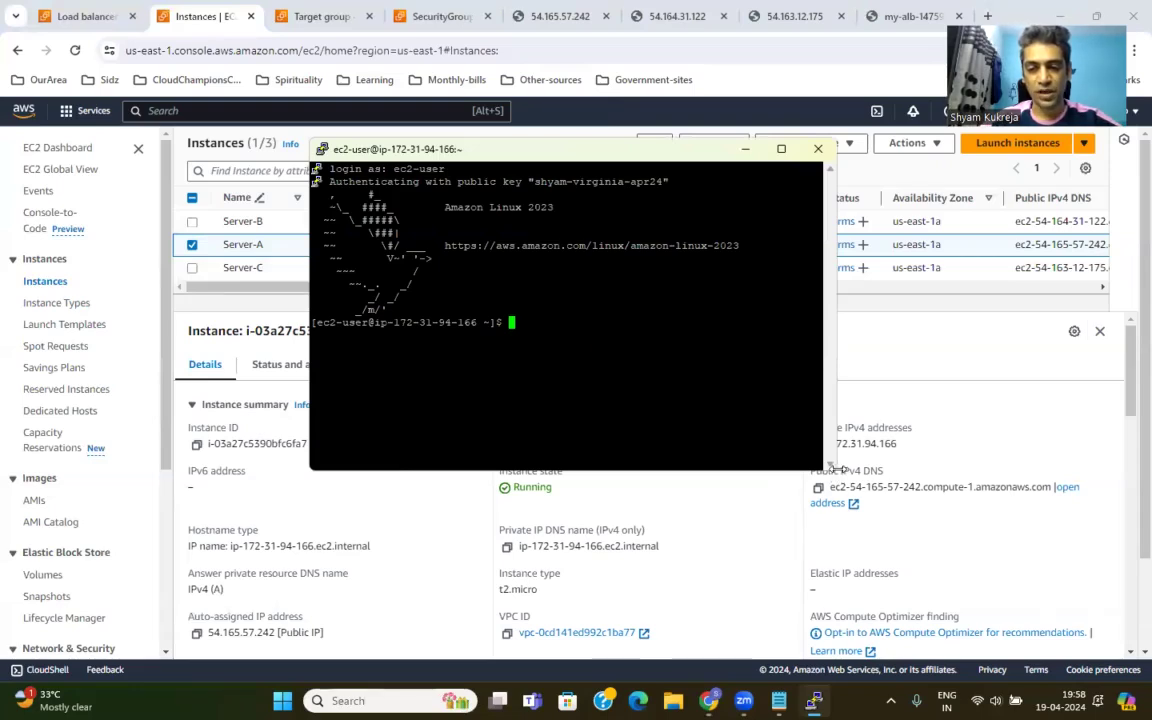
{"action": "left_click_drag", "start_coordinate": [834, 469], "coordinate": [1036, 534]}
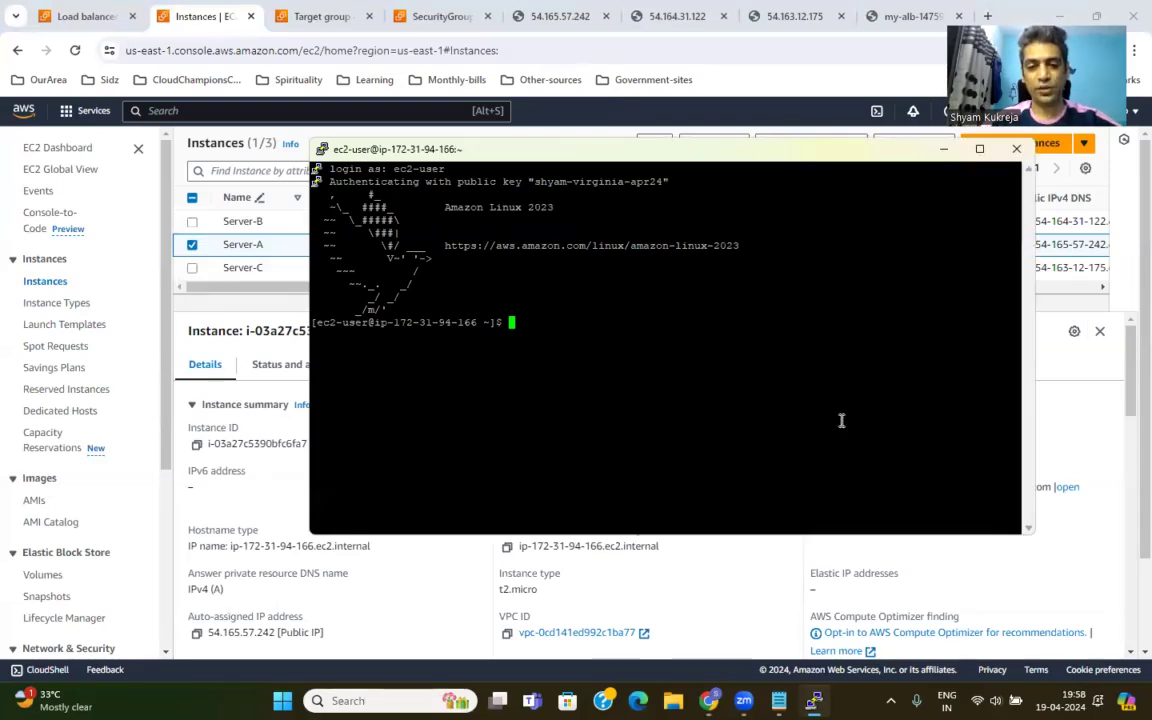
{"action": "type", "text": "s"}
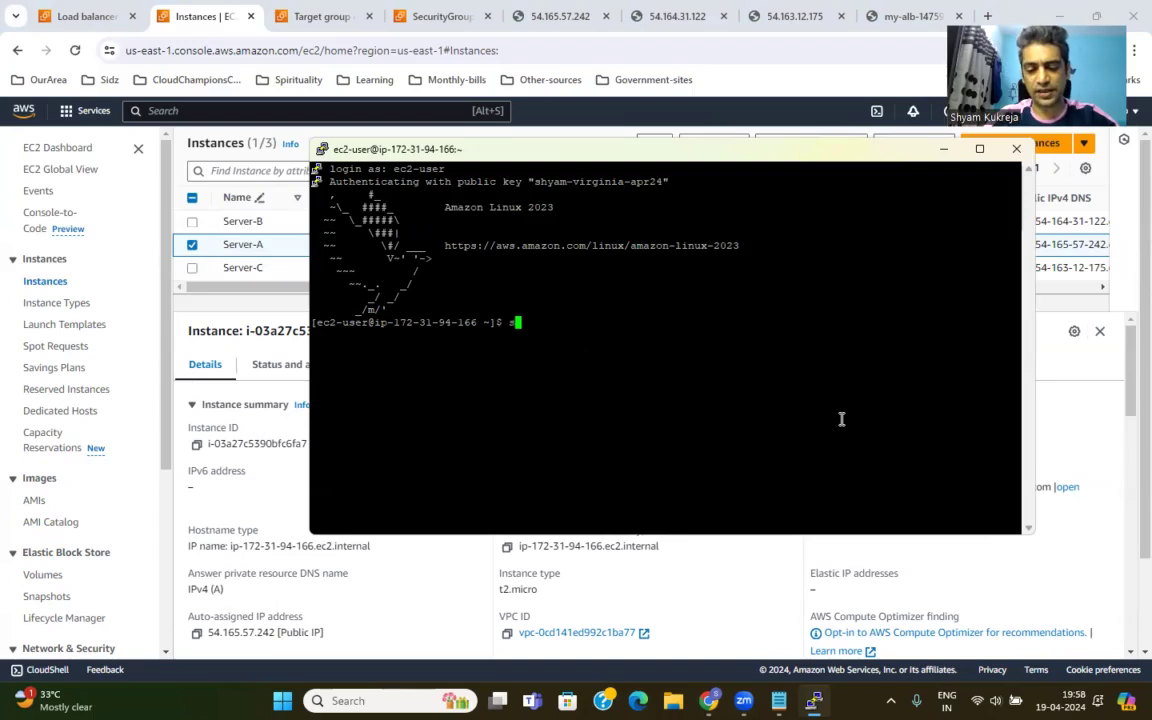
{"action": "type", "text": "udo su -"}
{"action": "key", "text": "Return"}
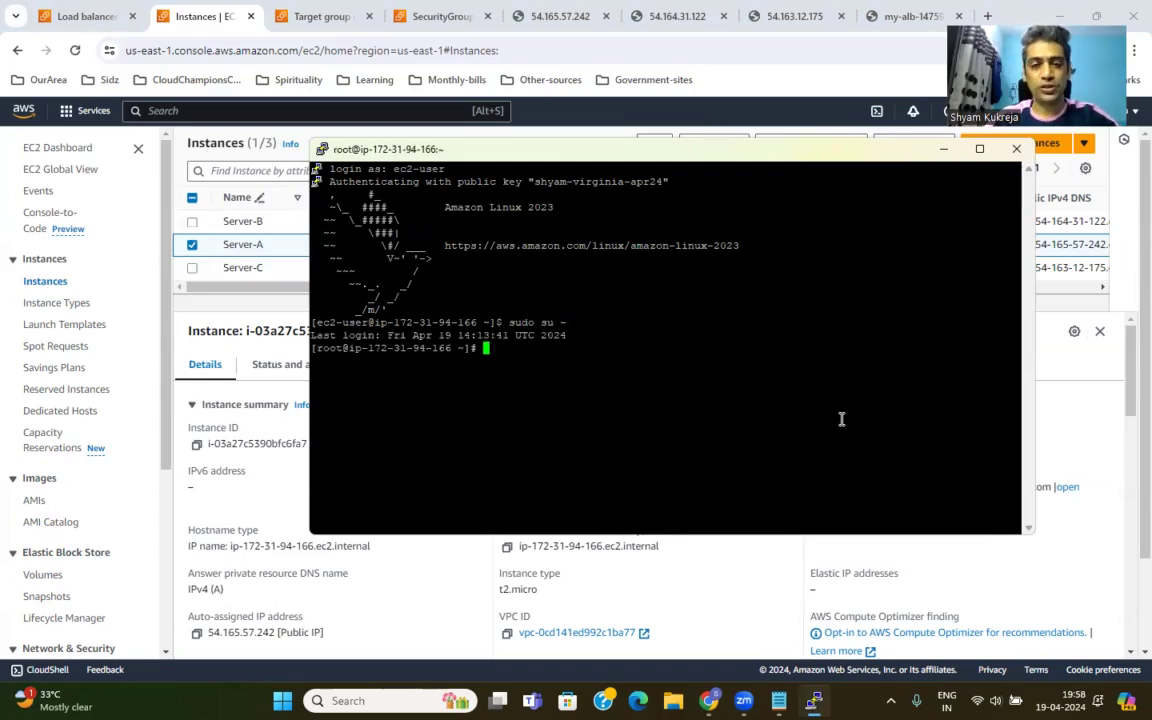
List the running HTTP processes on Server-A with "ps -ef|grep -i http".
{"action": "type", "text": "ps|grep"}
{"action": "key", "text": "BackSpace"}
{"action": "key", "text": "BackSpace"}
{"action": "key", "text": "BackSpace"}
{"action": "key", "text": "BackSpace"}
{"action": "key", "text": "BackSpace"}
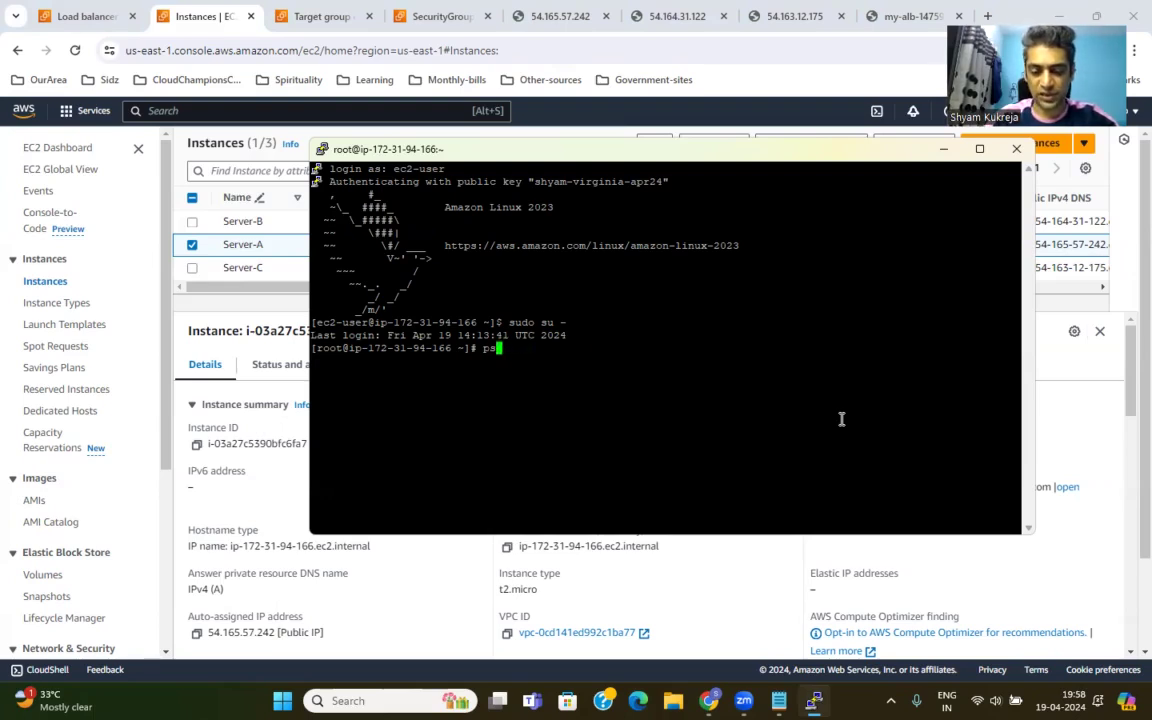
{"action": "type", "text": "-ef|grep -i http"}
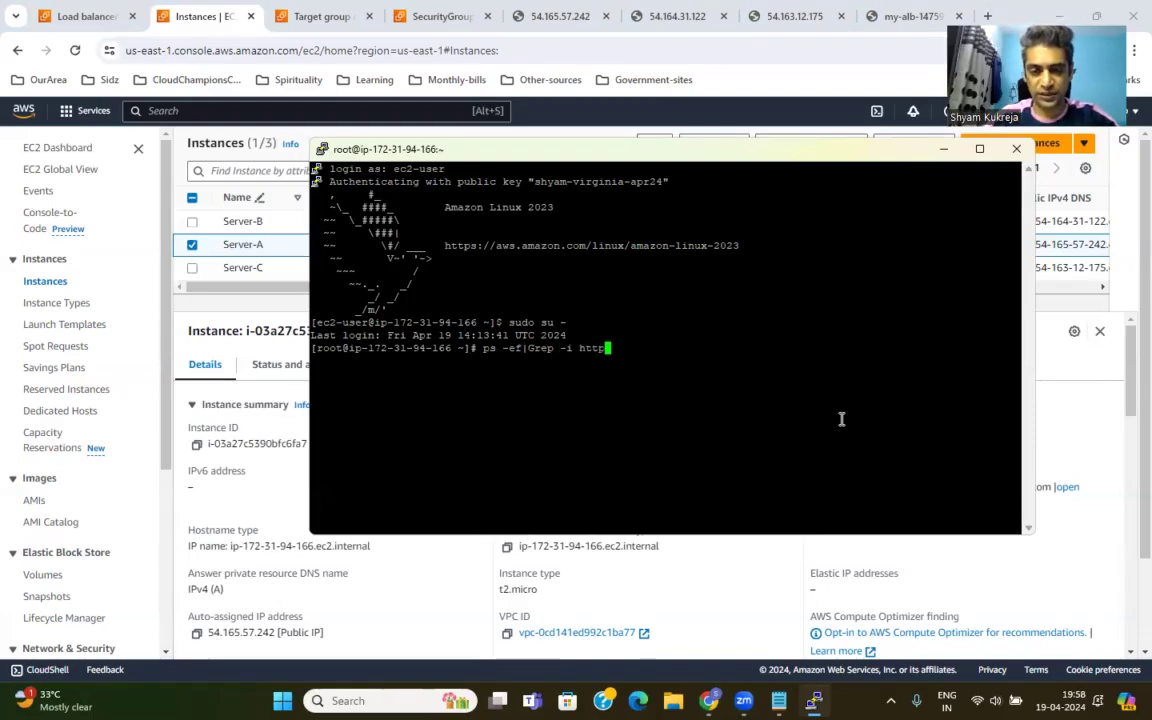
{"action": "key", "text": "Left"}
{"action": "key", "text": "Left"}
{"action": "key", "text": "Left"}
{"action": "key", "text": "Left"}
{"action": "key", "text": "Left"}
{"action": "key", "text": "Left"}
{"action": "key", "text": "Left"}
{"action": "key", "text": "Left"}
{"action": "key", "text": "Left"}
{"action": "key", "text": "Left"}
{"action": "key", "text": "Left"}
{"action": "key", "text": "BackSpace"}
{"action": "type", "text": "g"}
{"action": "key", "text": "Return"}
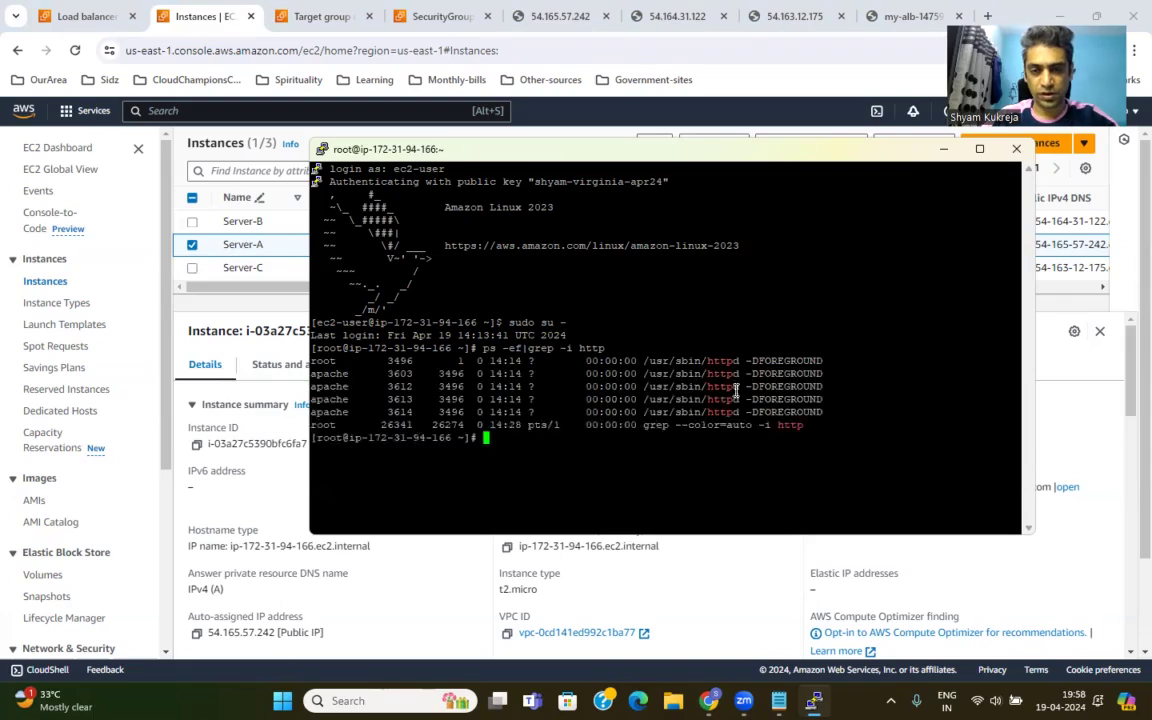
Check the Apache service on Server-A with "service httpd status".
{"action": "type", "text": "service httpd status"}
{"action": "key", "text": "Return"}
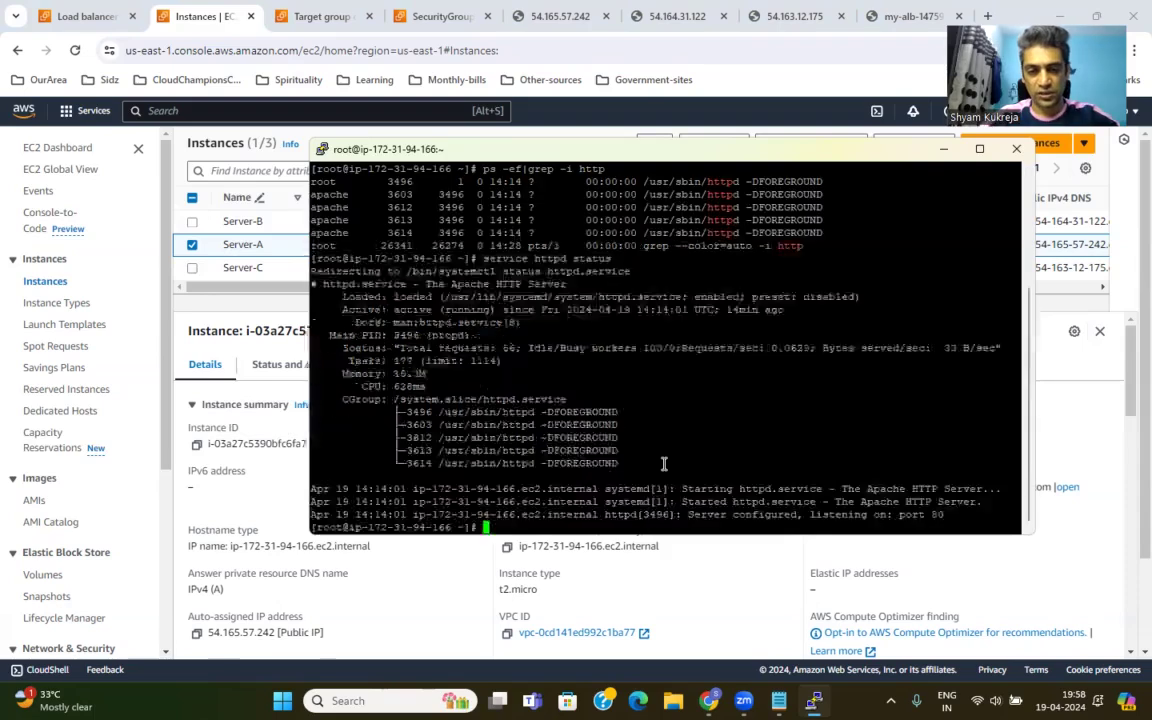
{"action": "left_click_drag", "start_coordinate": [538, 412], "coordinate": [622, 444]}
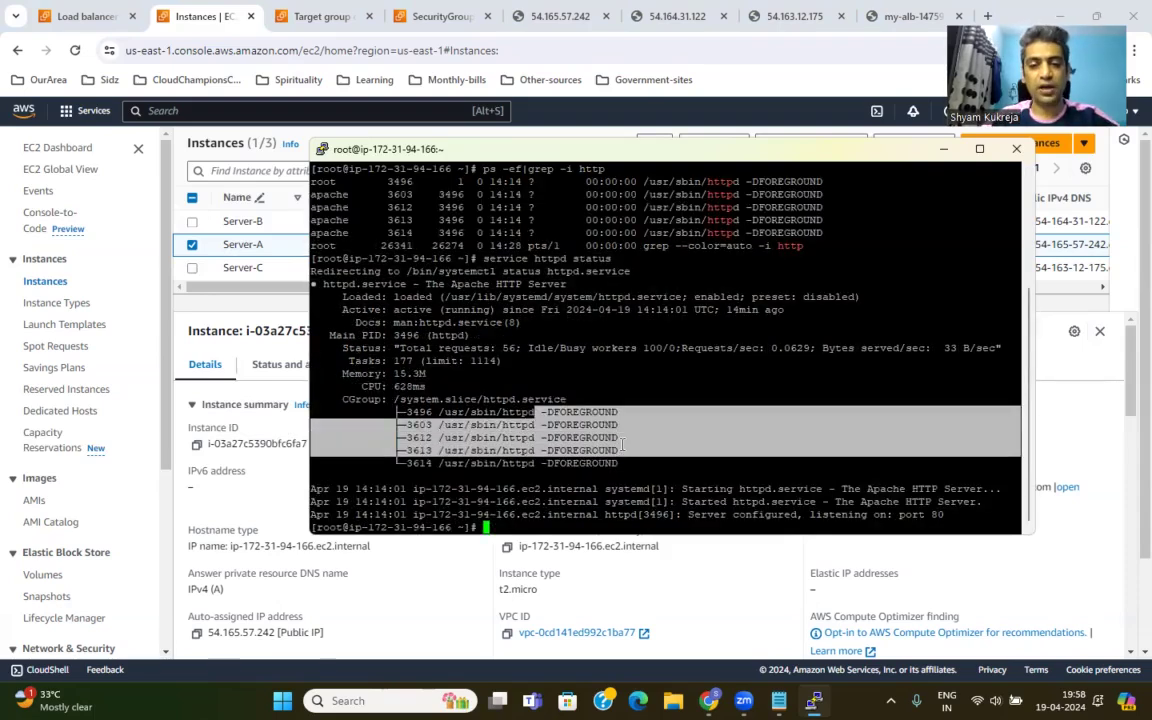
{"action": "left_click", "coordinate": [622, 444]}
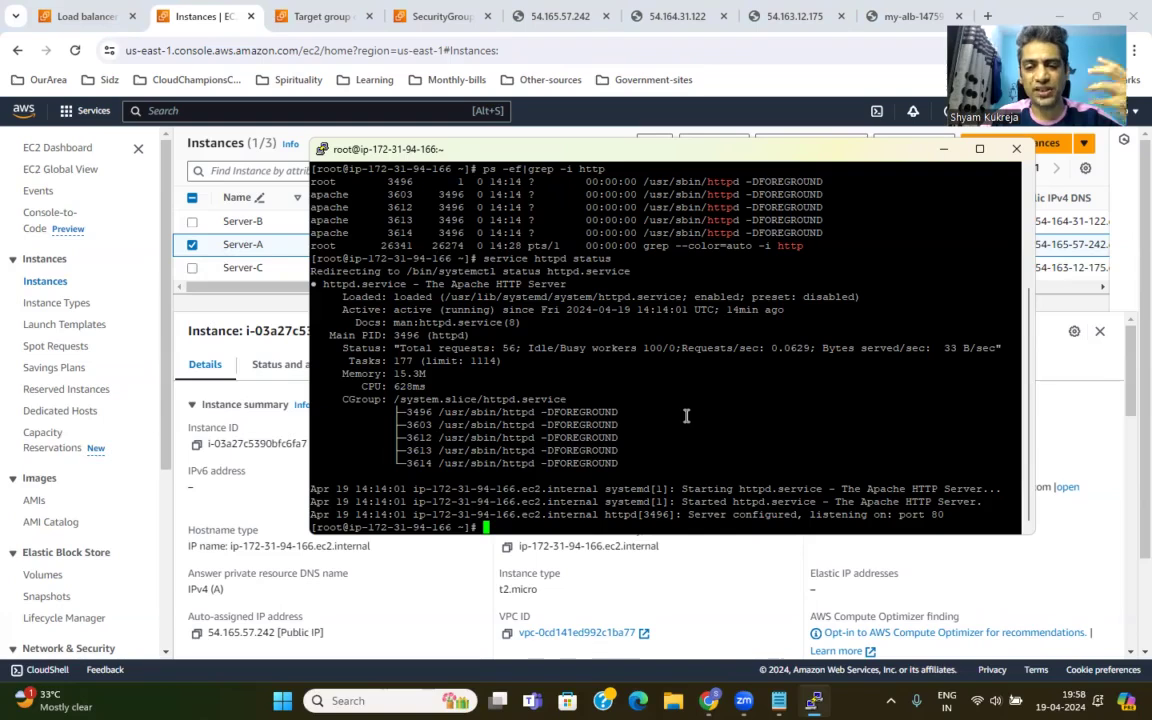
{"action": "left_click_drag", "start_coordinate": [689, 514], "coordinate": [848, 508]}
{"action": "left_click", "coordinate": [771, 440]}
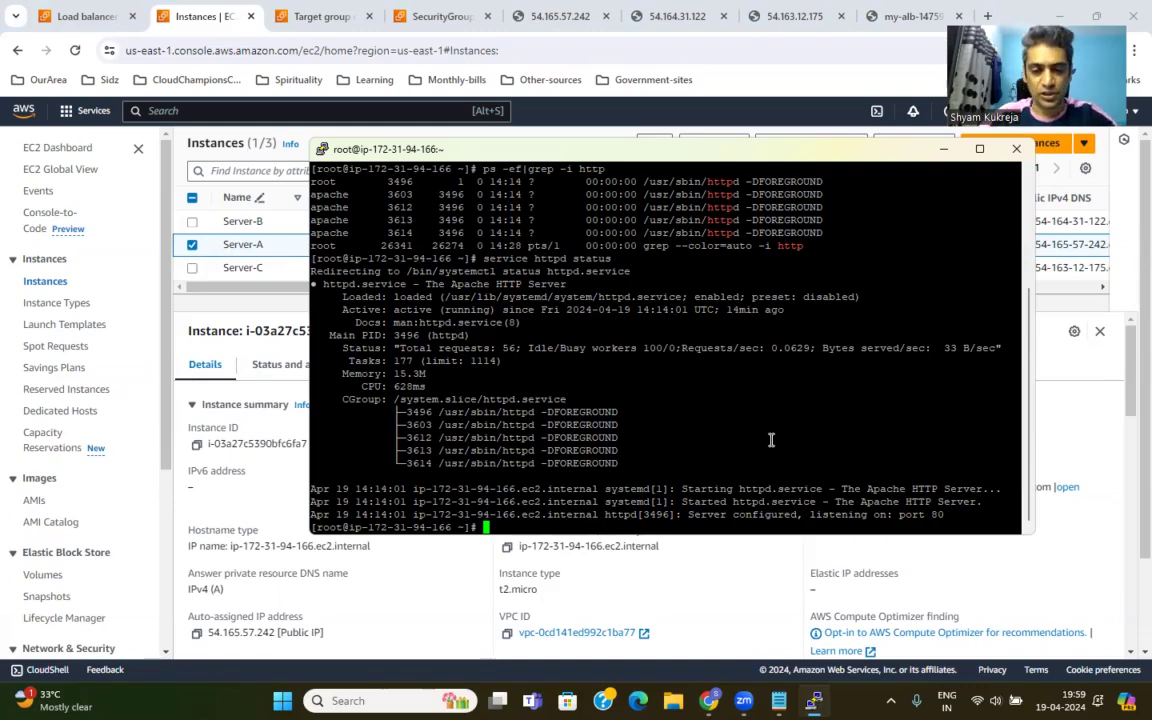
Stop the Apache service on Server-A with "service httpd stop".
{"action": "key", "text": "Up"}
{"action": "key", "text": "BackSpace"}
{"action": "key", "text": "BackSpace"}
{"action": "key", "text": "BackSpace"}
{"action": "key", "text": "BackSpace"}
{"action": "key", "text": "BackSpace"}
{"action": "key", "text": "BackSpace"}
{"action": "type", "text": "stop"}
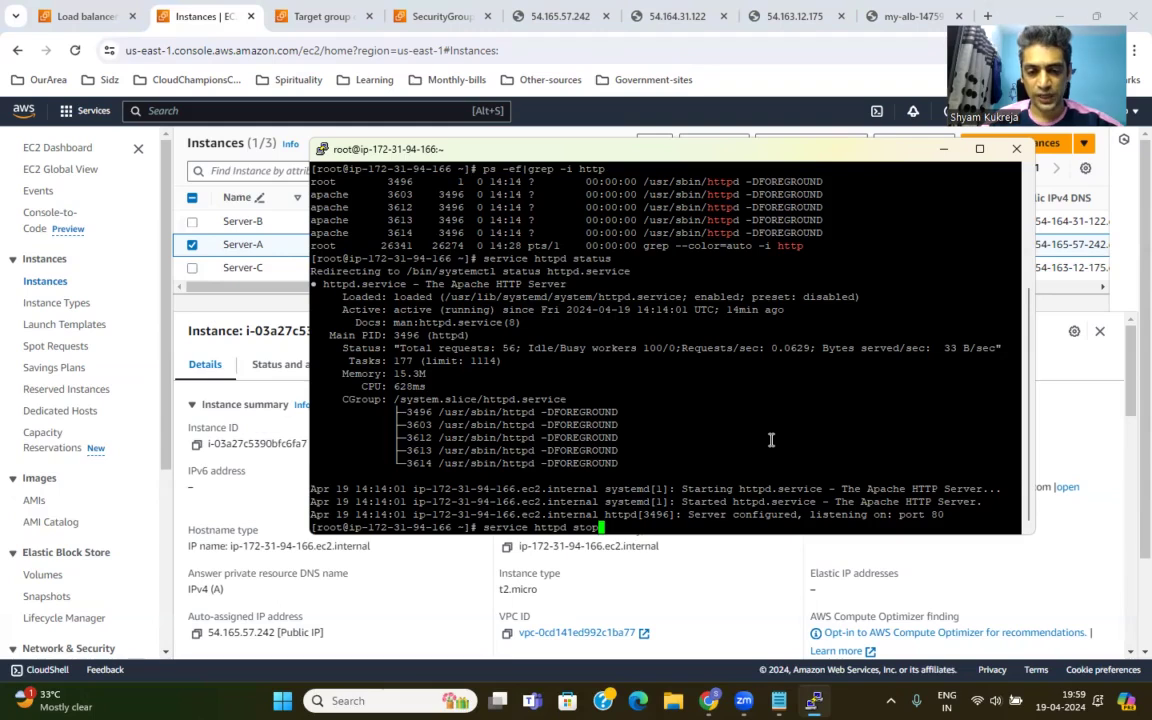
{"action": "key", "text": "Return"}
Recheck the state of the stopped Apache service with "service httpd status".
{"action": "key", "text": "Up"}
{"action": "key", "text": "Up"}
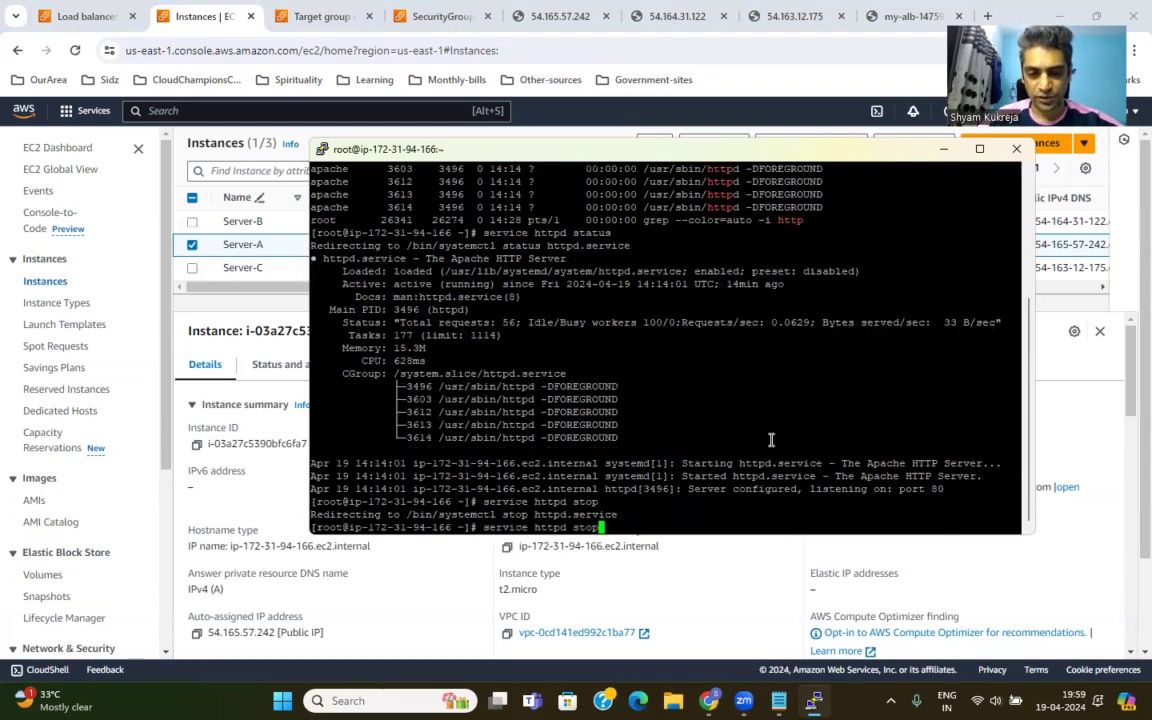
{"action": "key", "text": "Return"}
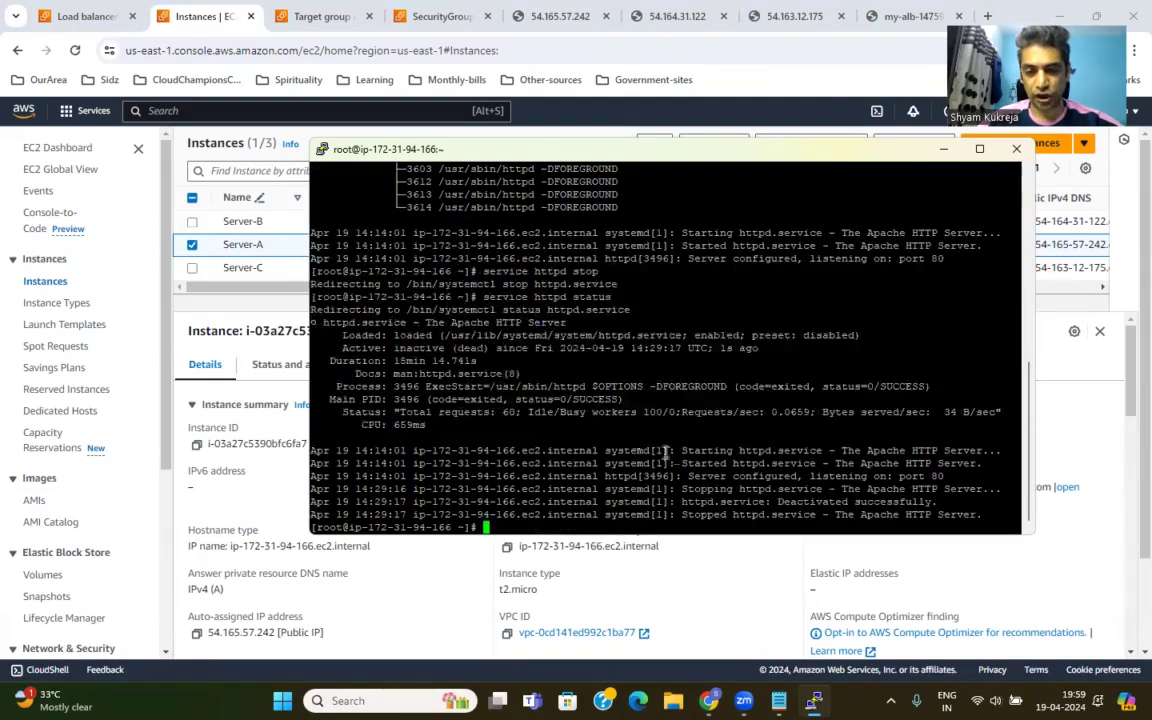
Switch to the browser and reload the my-alb load balancer page repeatedly to check which servers answer.
{"action": "left_click", "coordinate": [226, 322]}
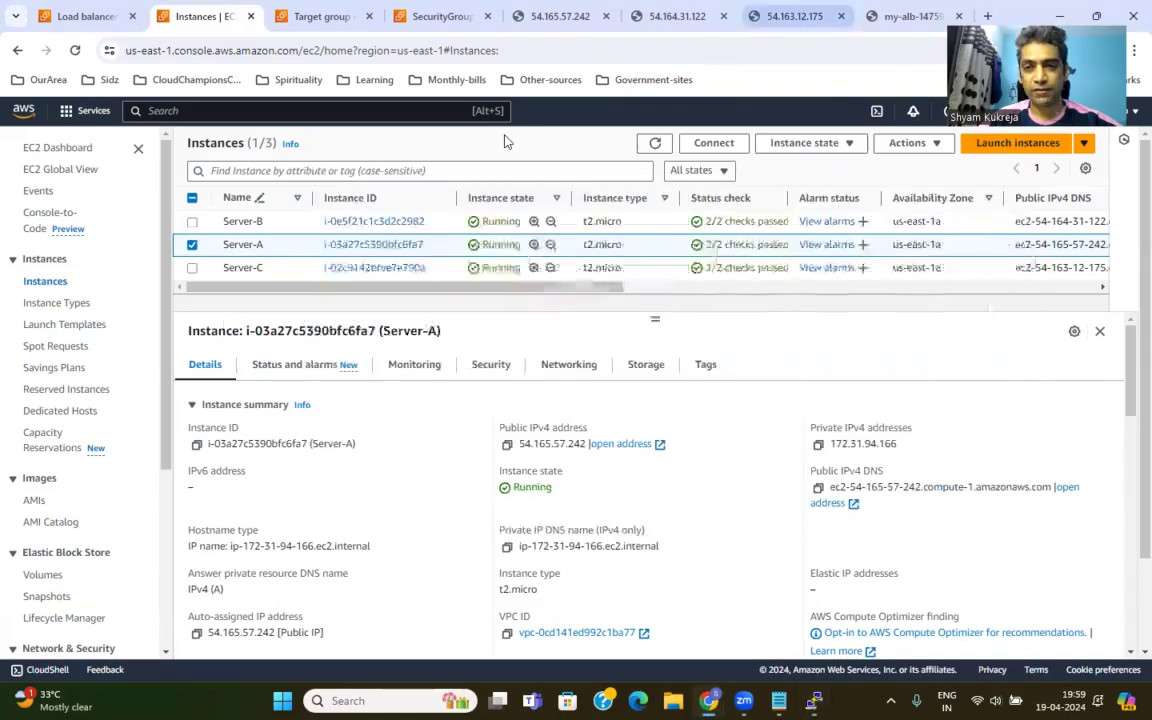
{"action": "left_click", "coordinate": [908, 16]}
{"action": "key", "text": "F5"}
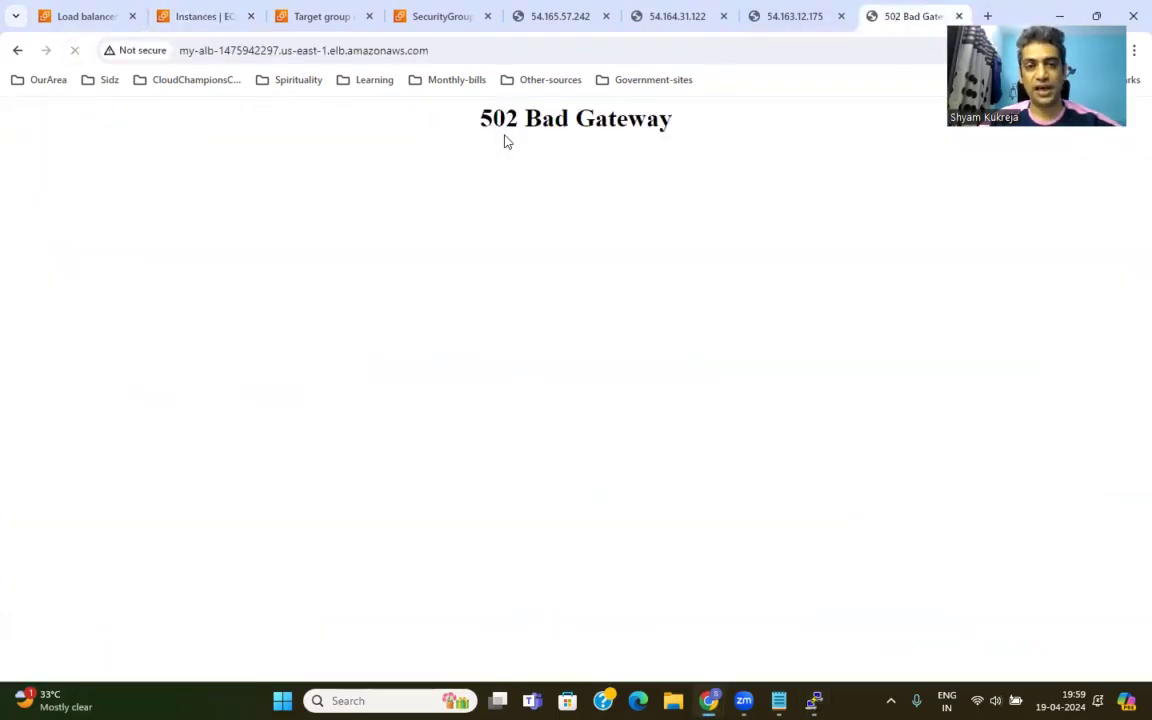
{"action": "key", "text": "F5"}
{"action": "key", "text": "F5"}
{"action": "key", "text": "F5"}
{"action": "key", "text": "F5"}
{"action": "key", "text": "F5"}
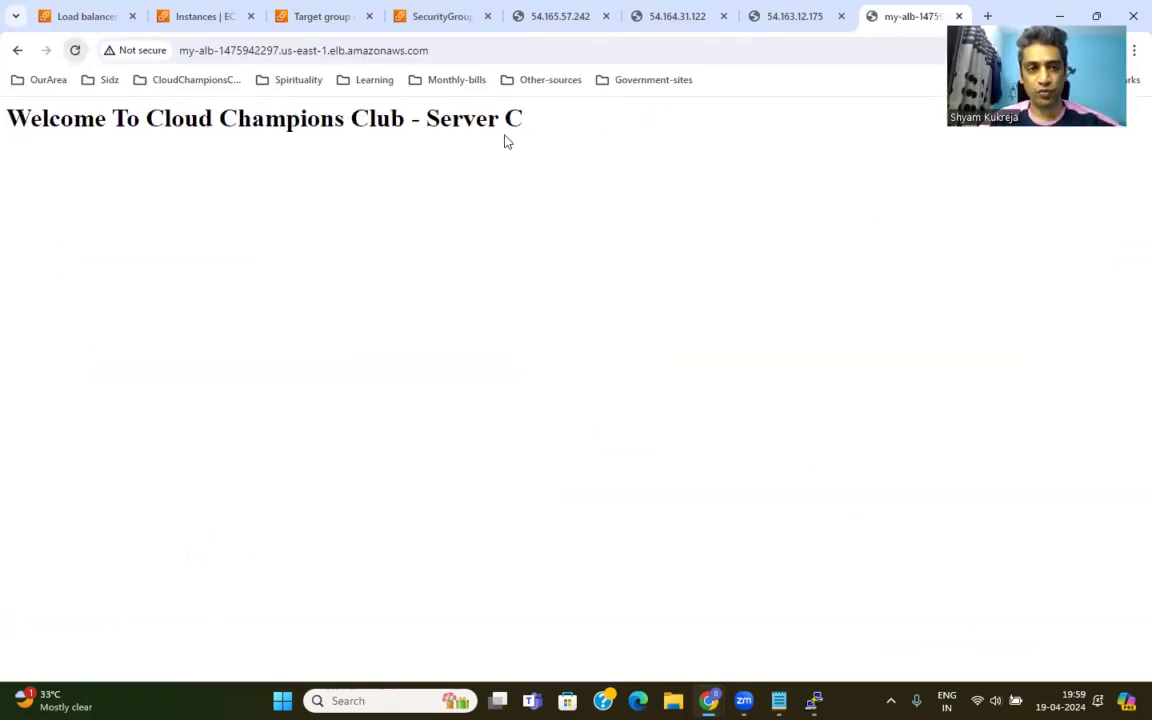
{"action": "key", "text": "F5"}
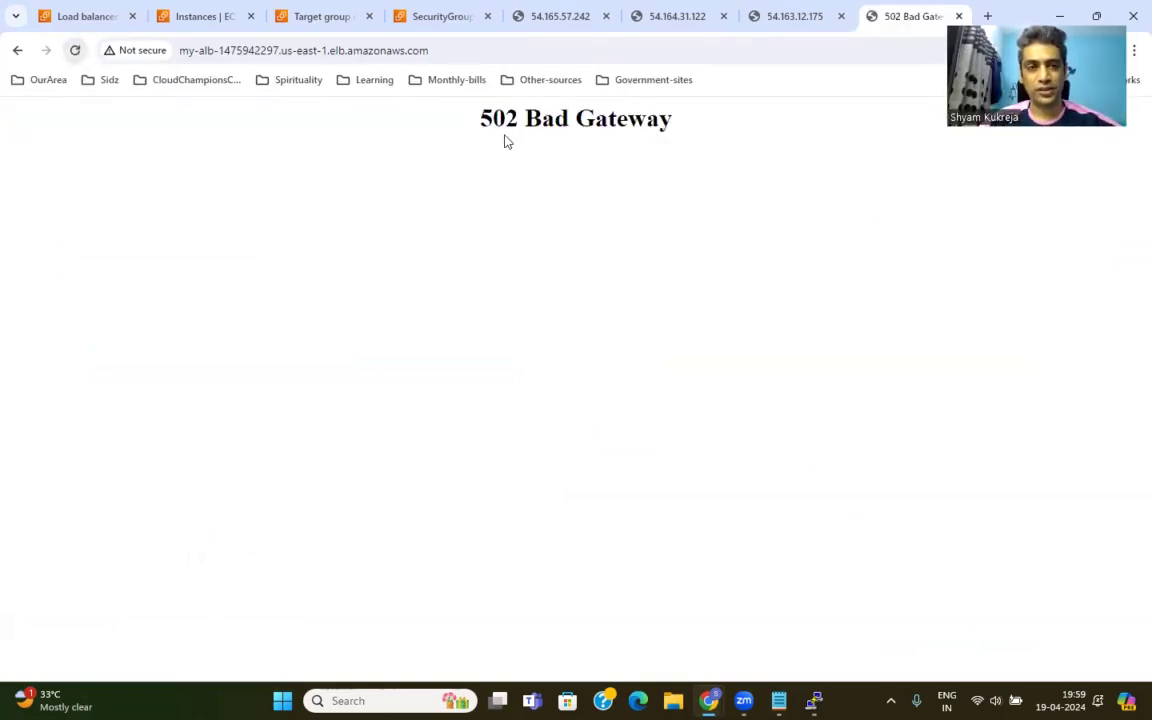
{"action": "key", "text": "F5"}
{"action": "key", "text": "F5"}
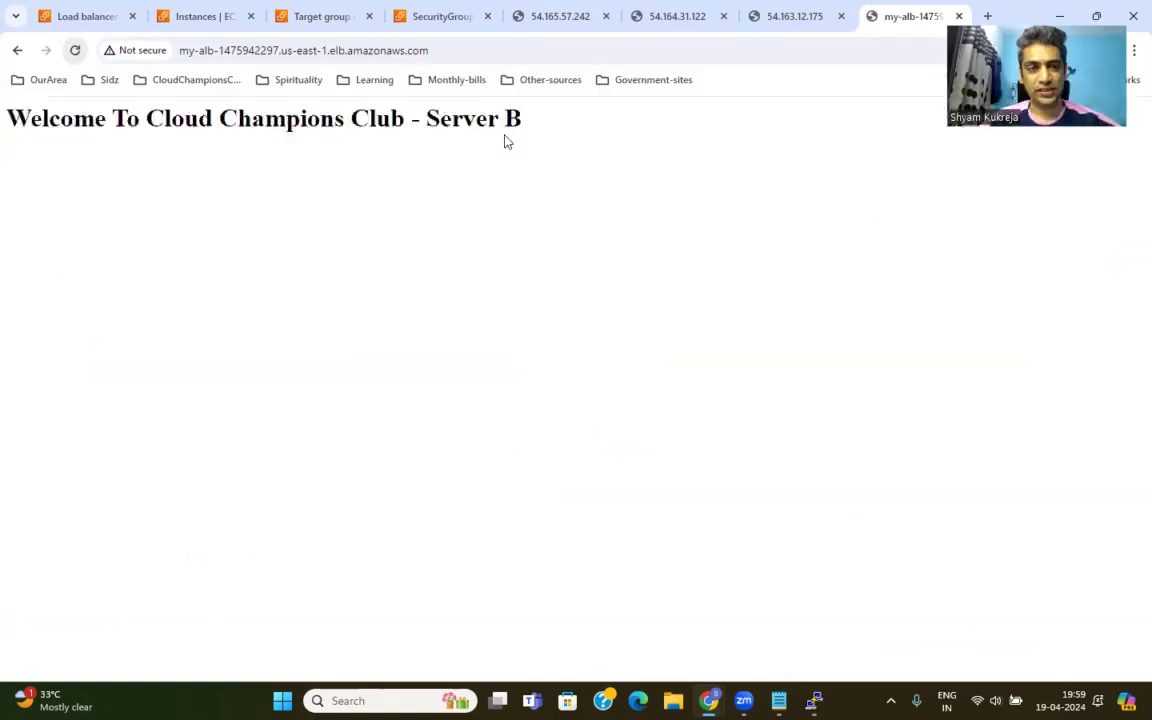
{"action": "key", "text": "F5"}
{"action": "key", "text": "F5"}
{"action": "key", "text": "F5"}
{"action": "key", "text": "F5"}
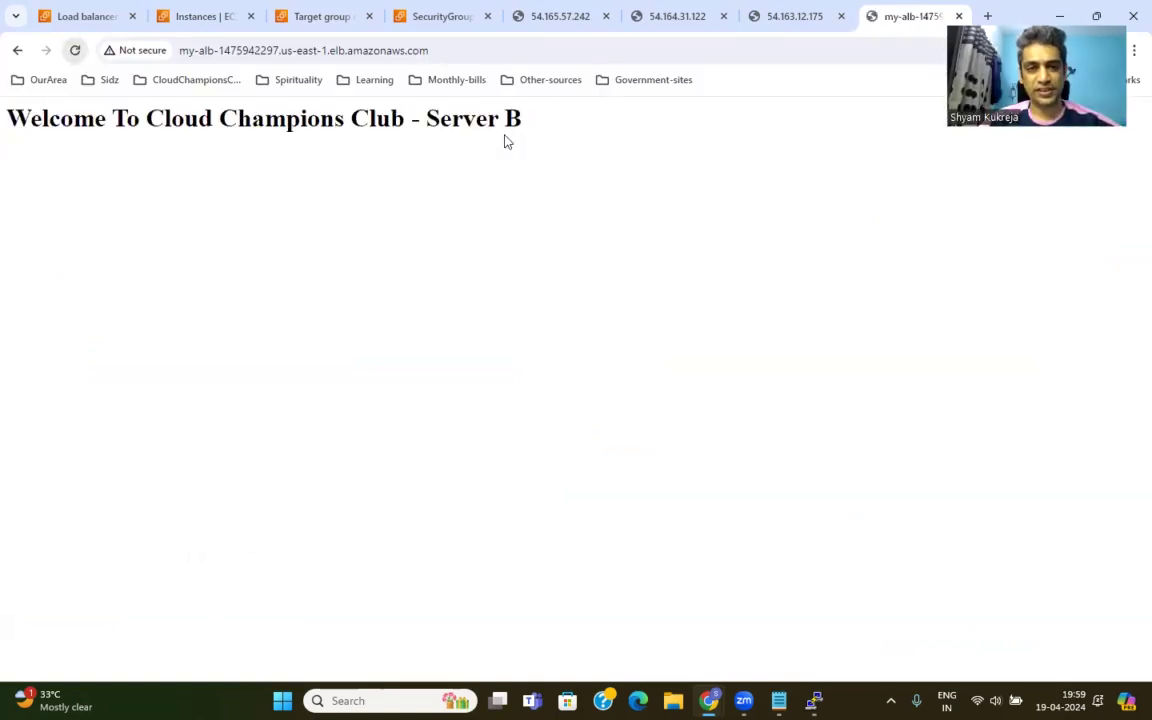
{"action": "key", "text": "F5"}
{"action": "key", "text": "F5"}
{"action": "key", "text": "F5"}
{"action": "key", "text": "F5"}
{"action": "key", "text": "F5"}
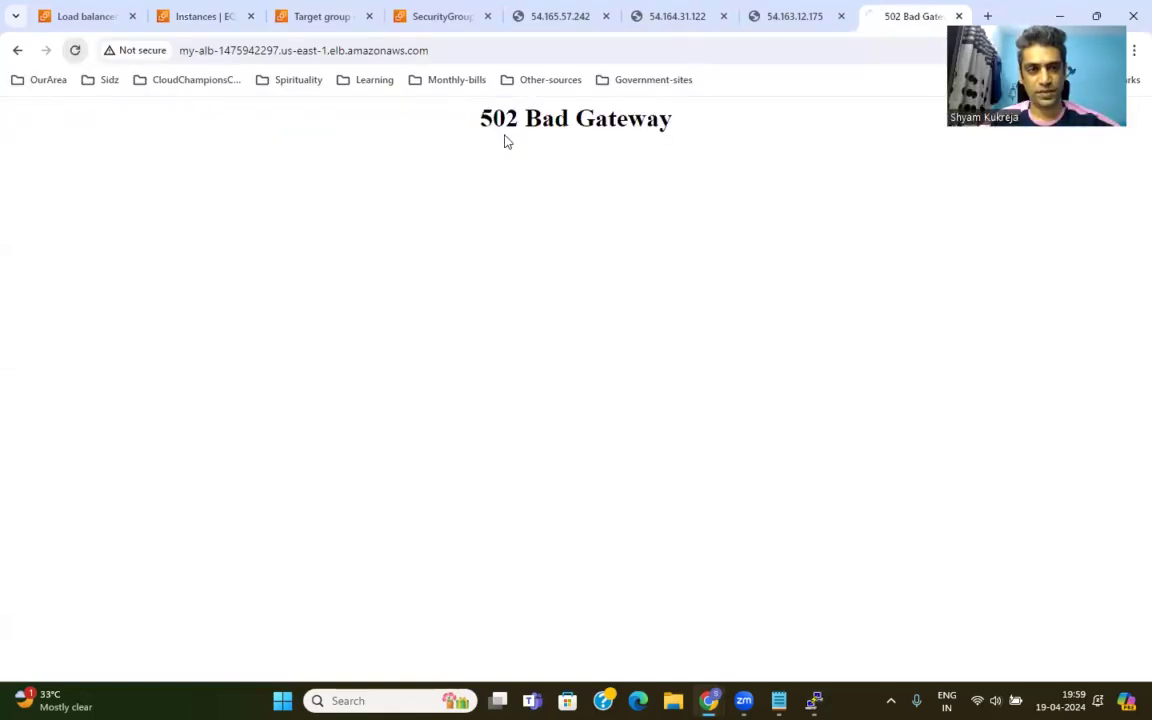
{"action": "key", "text": "F5"}
{"action": "key", "text": "F5"}
{"action": "key", "text": "F5"}
{"action": "key", "text": "F5"}
{"action": "key", "text": "F5"}
{"action": "key", "text": "F5"}
{"action": "key", "text": "F5"}
{"action": "key", "text": "F5"}
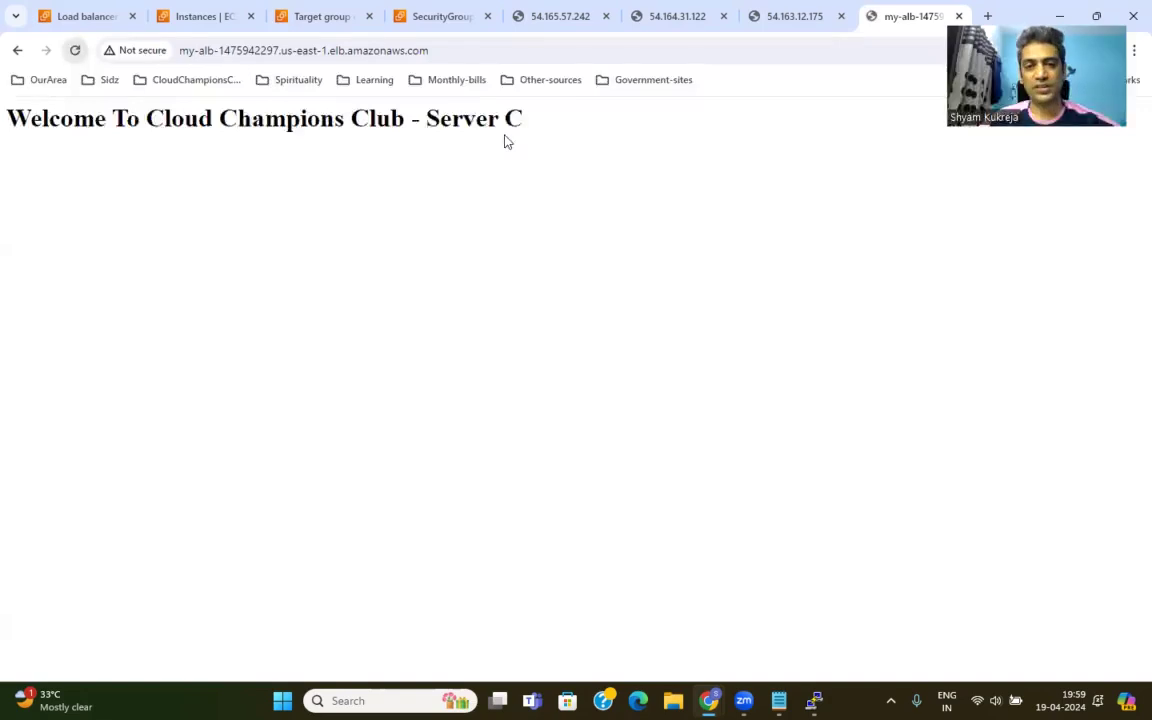
{"action": "key", "text": "F5"}
{"action": "key", "text": "F5"}
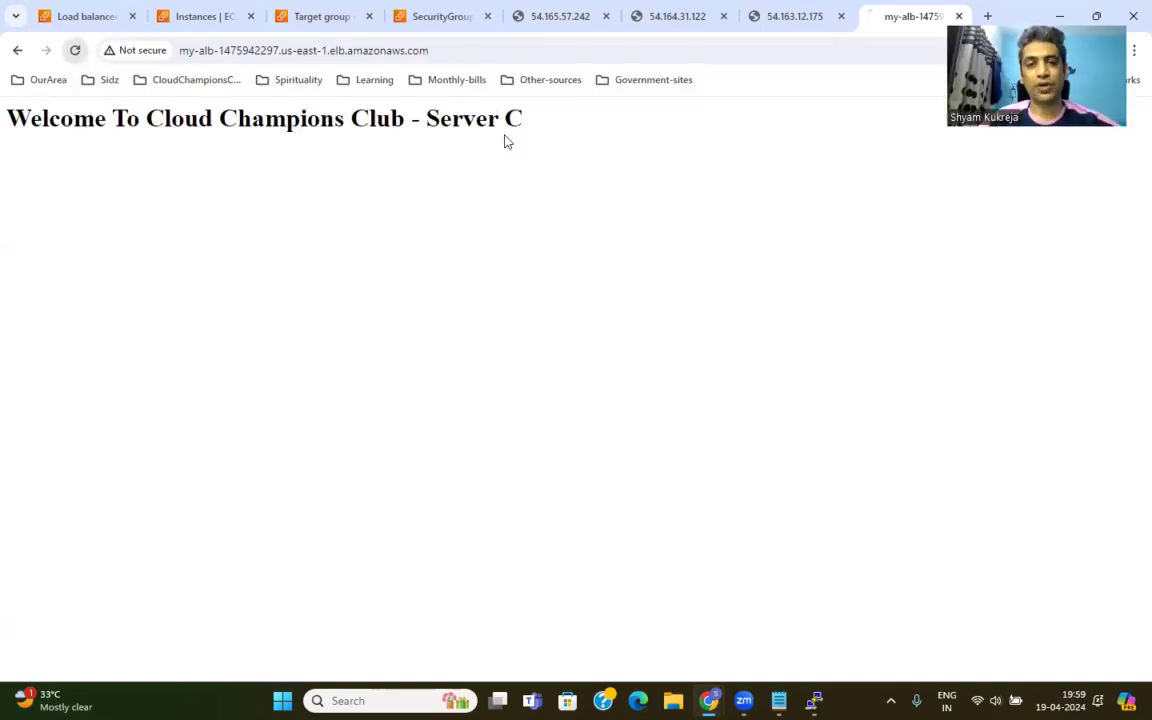
{"action": "key", "text": "F5"}
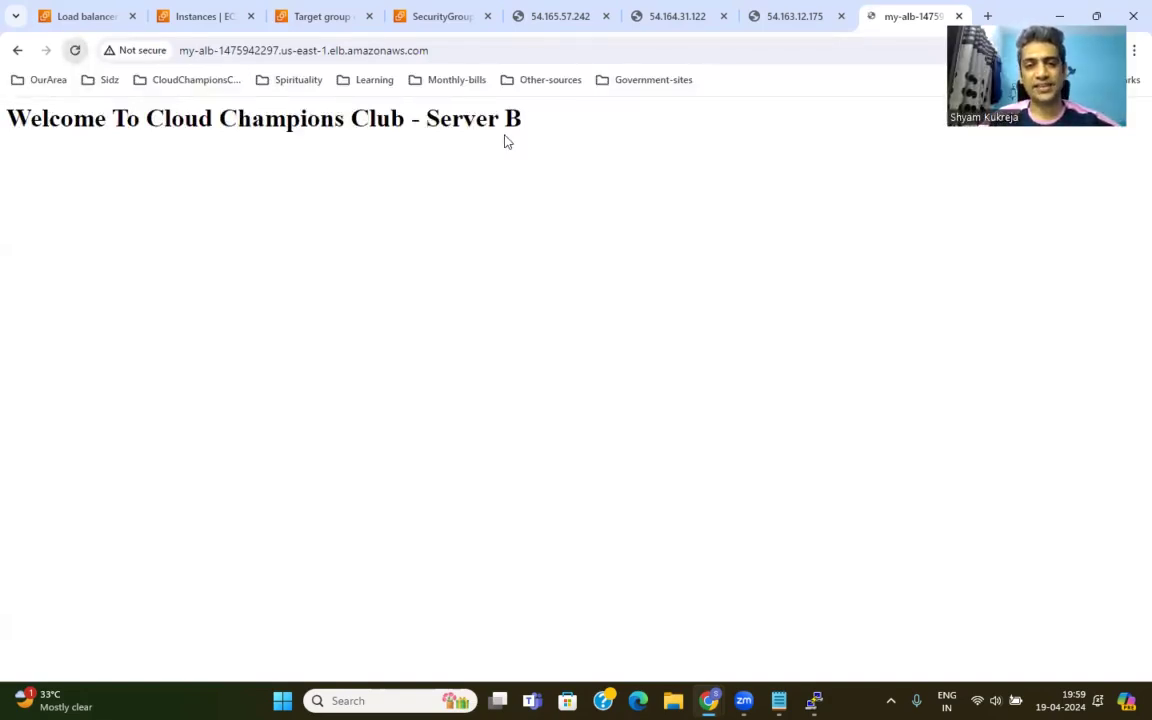
{"action": "key", "text": "F5"}
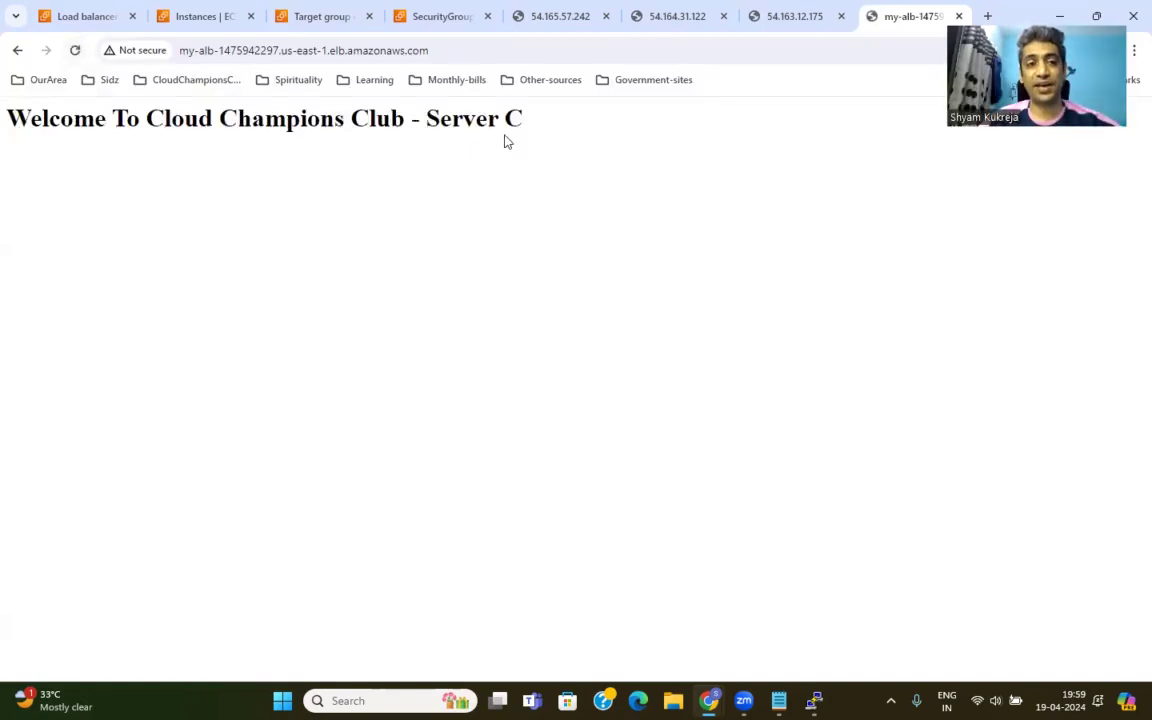
{"action": "key", "text": "F5"}
{"action": "key", "text": "F5"}
{"action": "key", "text": "F5"}
{"action": "key", "text": "F5"}
{"action": "key", "text": "F5"}
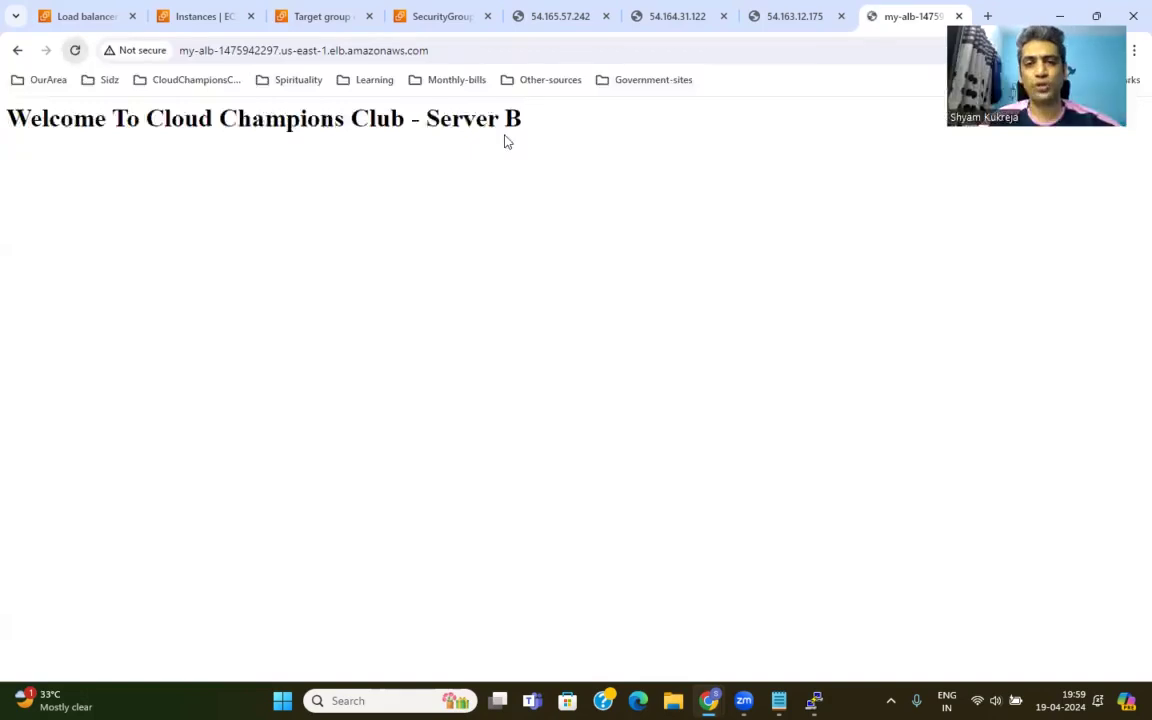
{"action": "key", "text": "F5"}
{"action": "key", "text": "F5"}
{"action": "key", "text": "F5"}
{"action": "key", "text": "F5"}
{"action": "key", "text": "F5"}
{"action": "key", "text": "F5"}
{"action": "key", "text": "F5"}
{"action": "key", "text": "F5"}
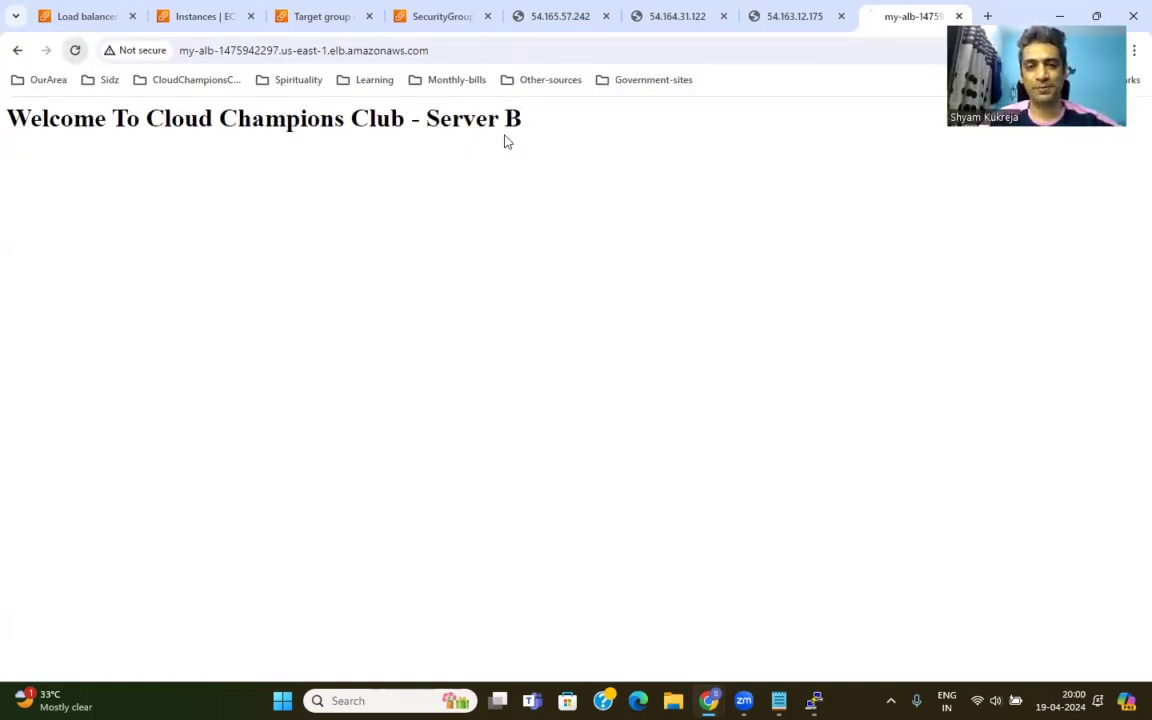
{"action": "key", "text": "F5"}
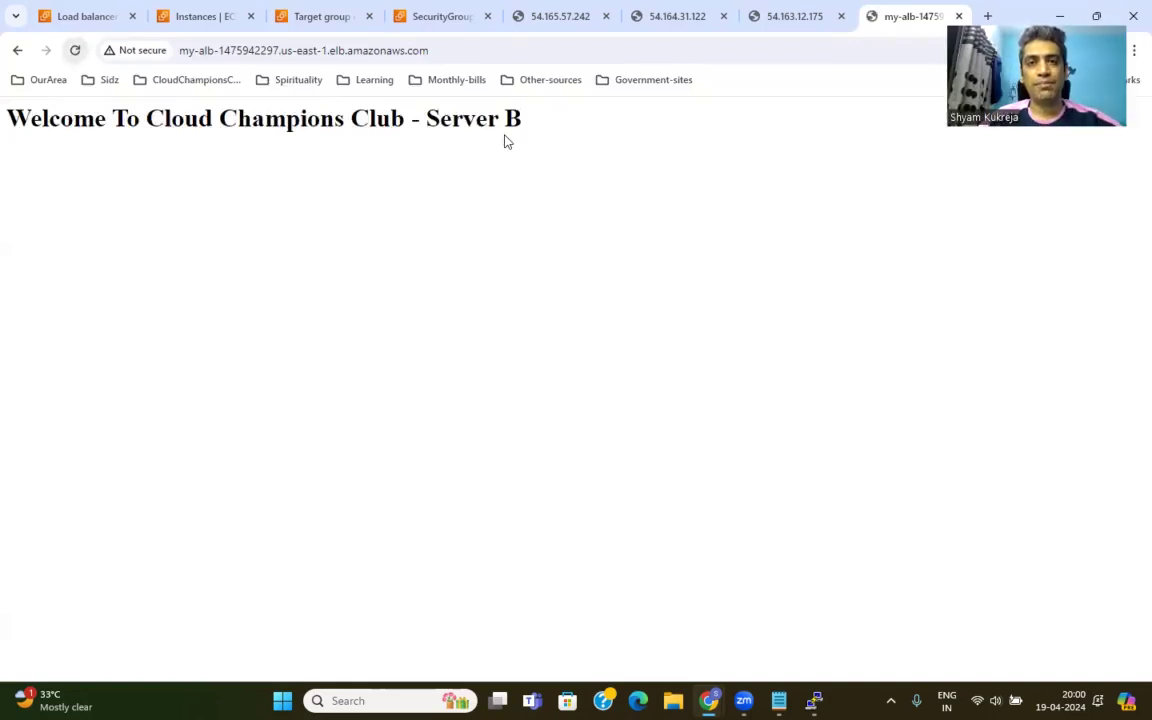
{"action": "key", "text": "F5"}
{"action": "key", "text": "F5"}
{"action": "key", "text": "F5"}
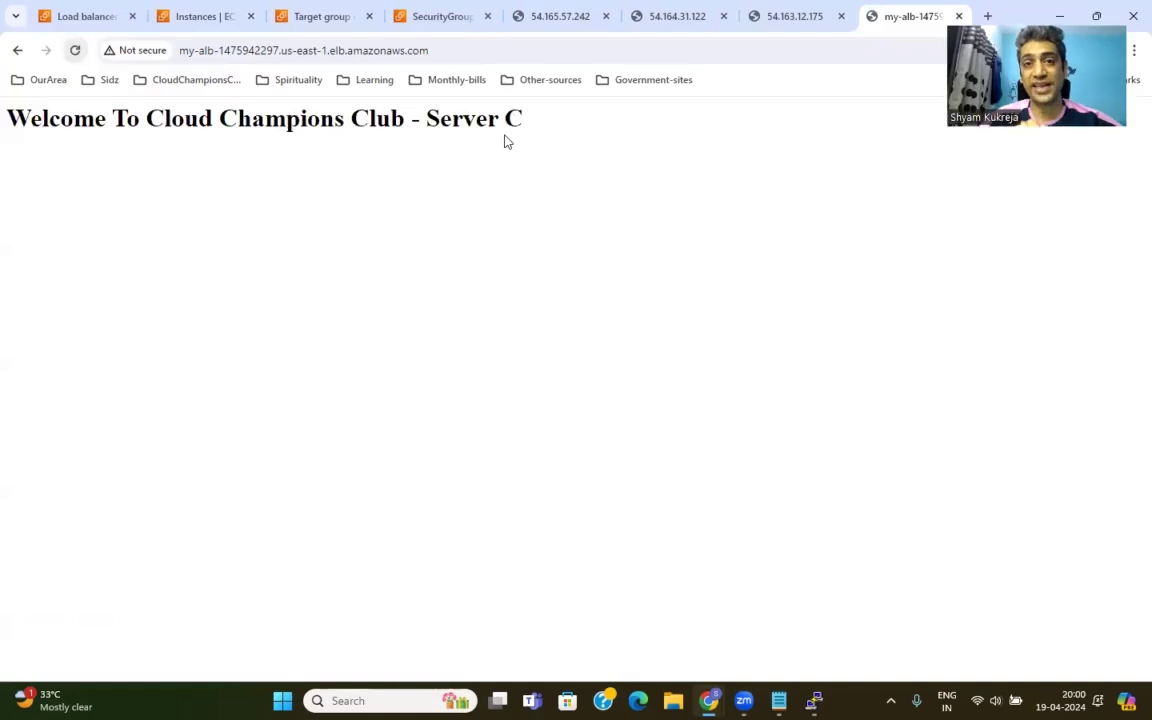
{"action": "key", "text": "F5"}
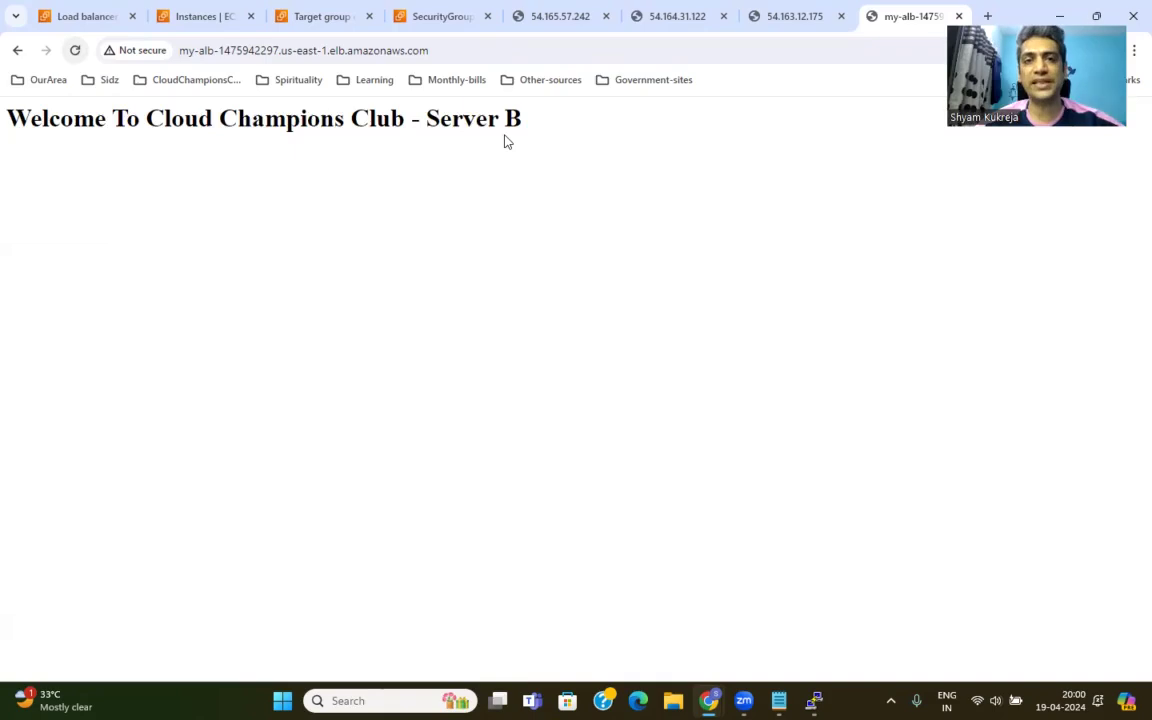
{"action": "key", "text": "F5"}
{"action": "key", "text": "F5"}
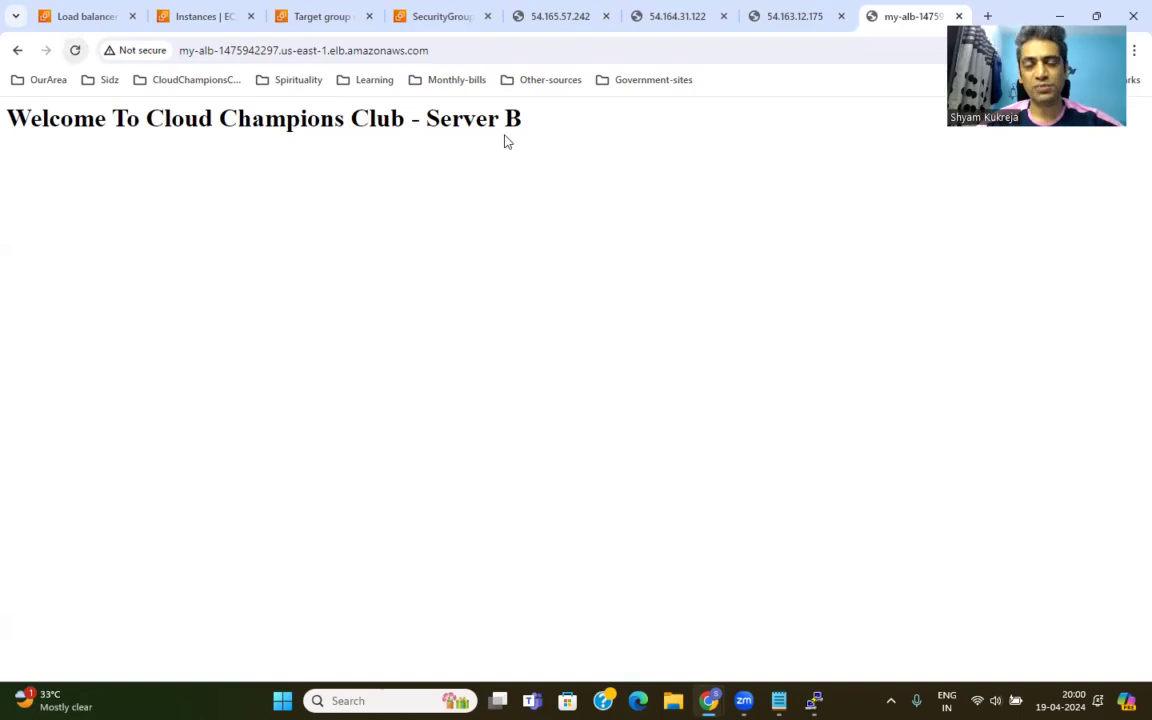
{"action": "key", "text": "F5"}
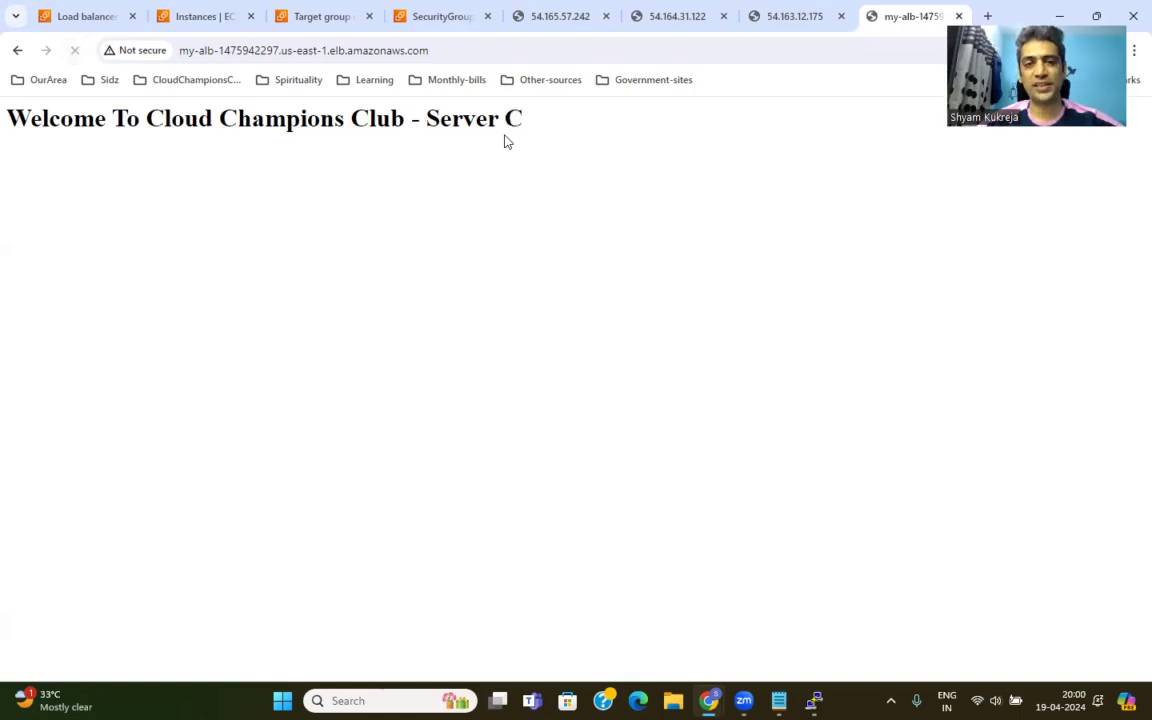
{"action": "key", "text": "F5"}
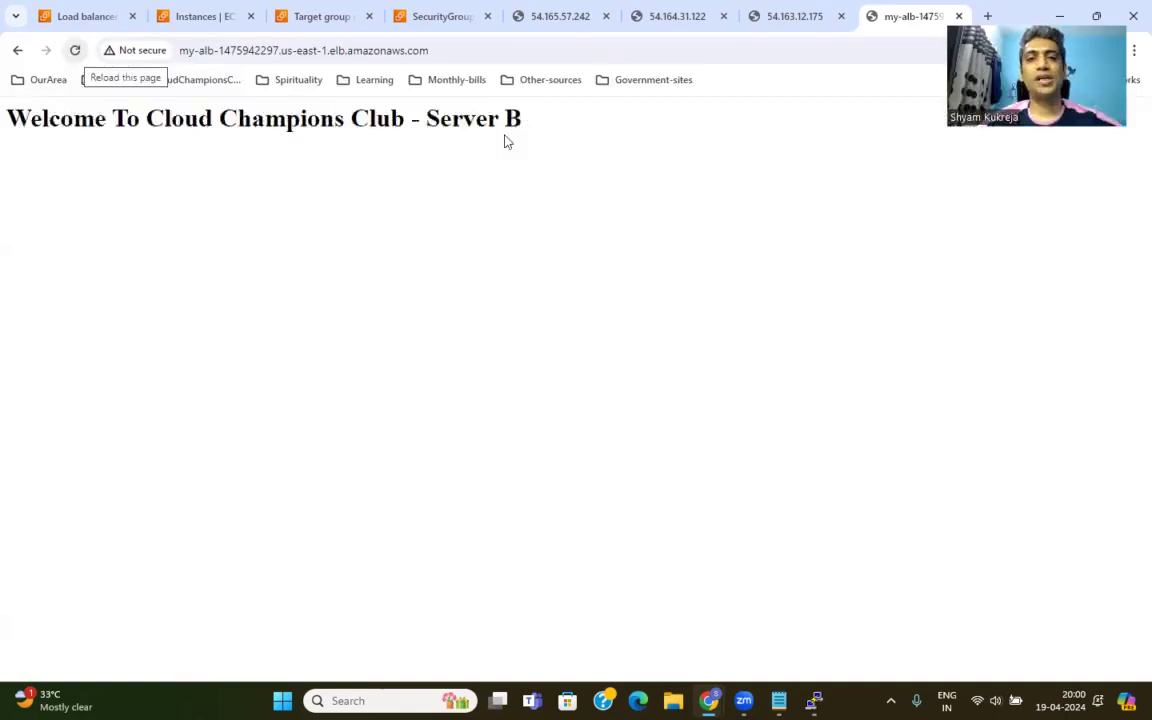
{"action": "key", "text": "F5"}
{"action": "key", "text": "F5"}
{"action": "key", "text": "F5"}
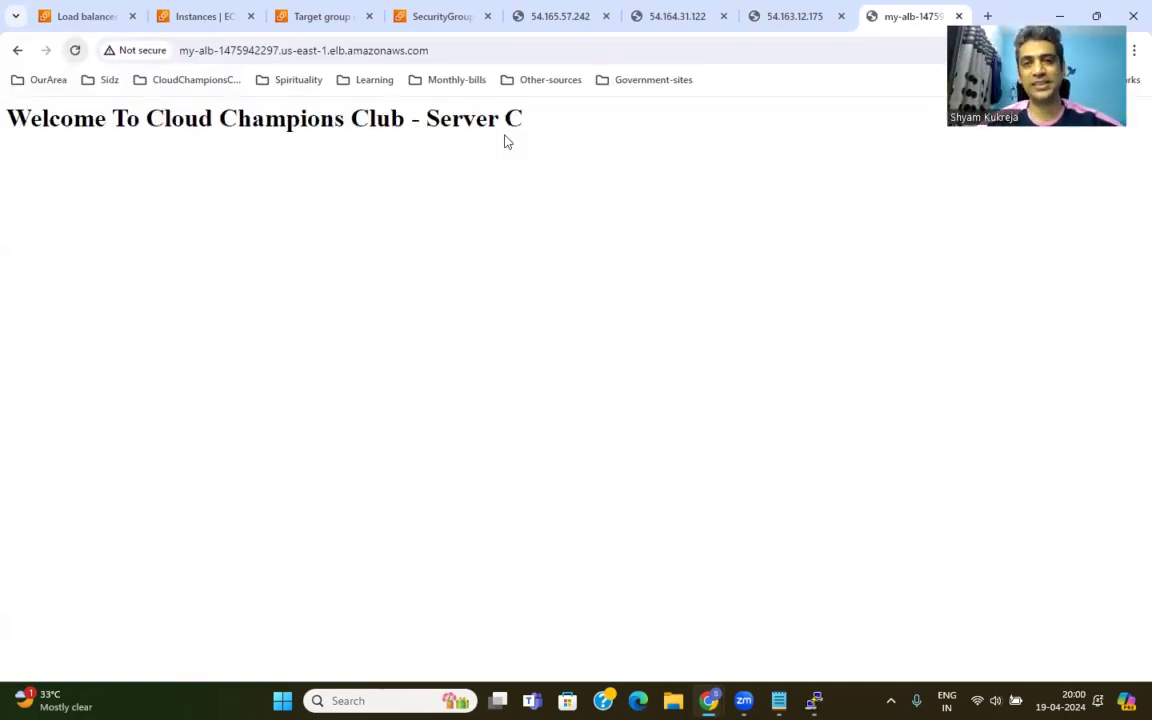
{"action": "key", "text": "F5"}
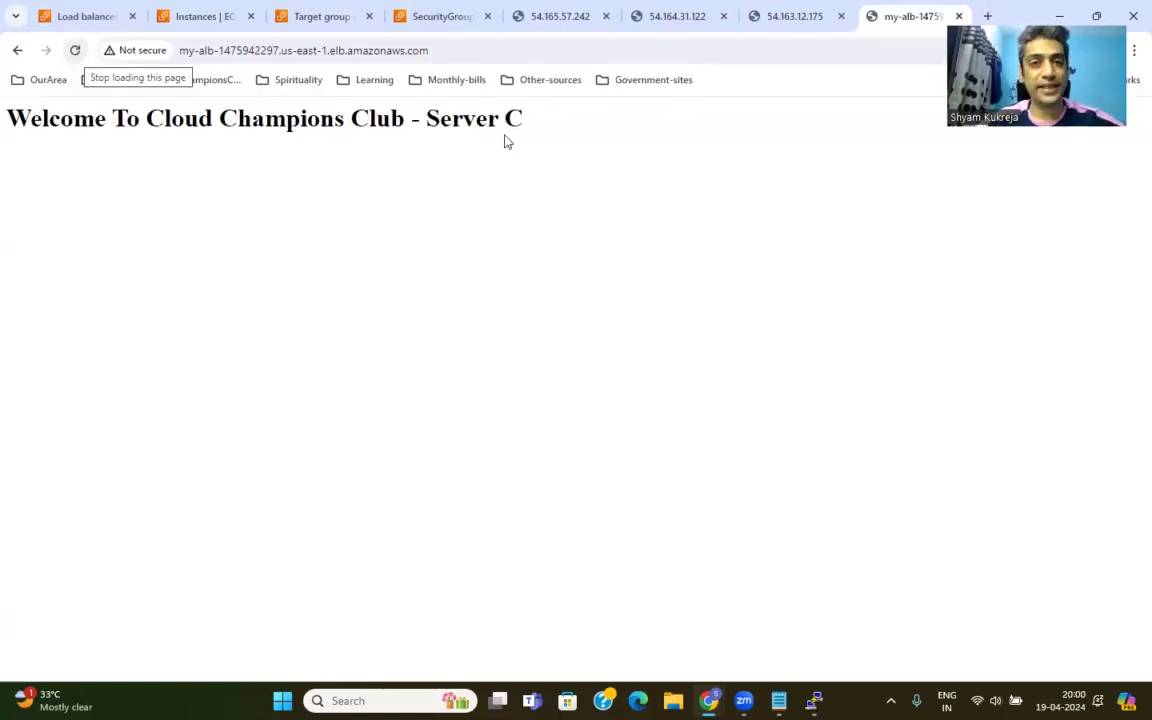
{"action": "key", "text": "F5"}
{"action": "key", "text": "F5"}
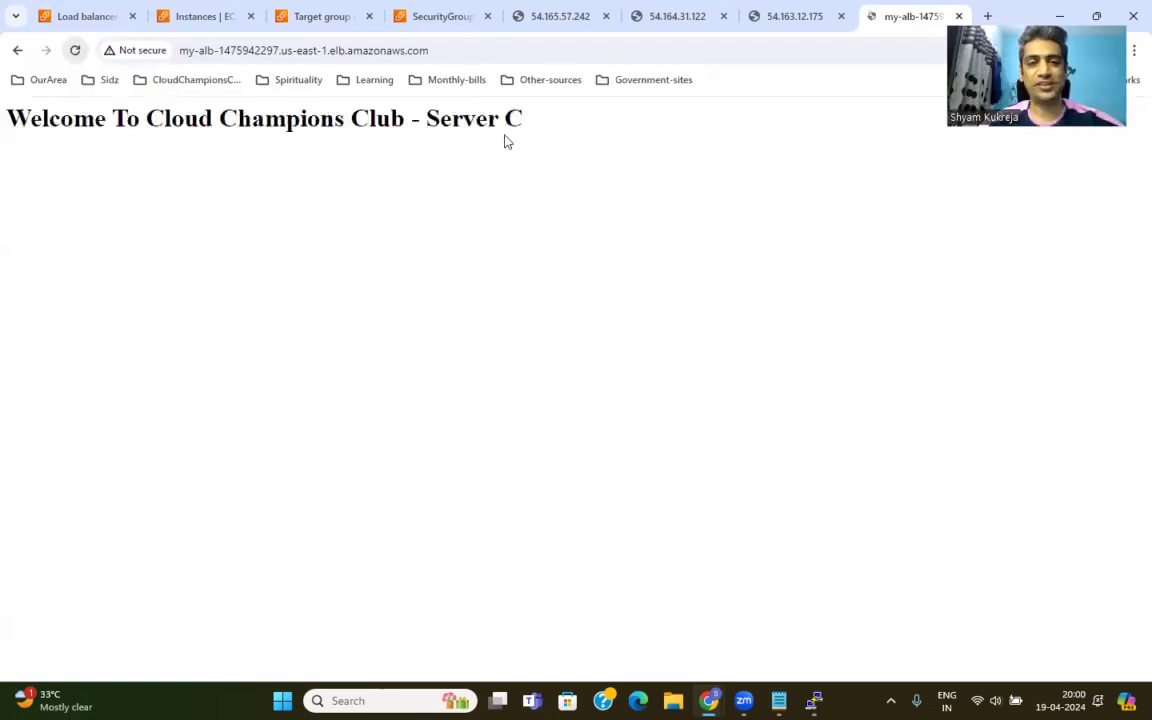
{"action": "key", "text": "F5"}
{"action": "key", "text": "F5"}
{"action": "key", "text": "F5"}
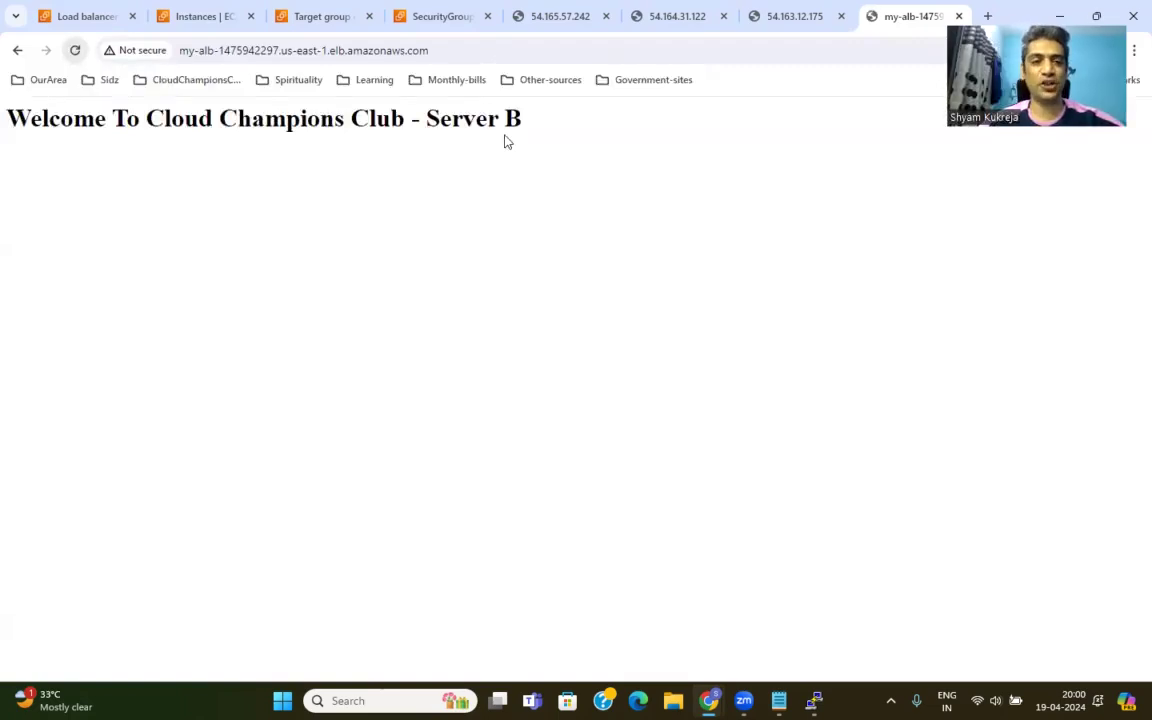
{"action": "key", "text": "F5"}
Open Server-A's own web page at 54.165.57.242 and reload it to test direct access.
{"action": "left_click", "coordinate": [519, 15]}
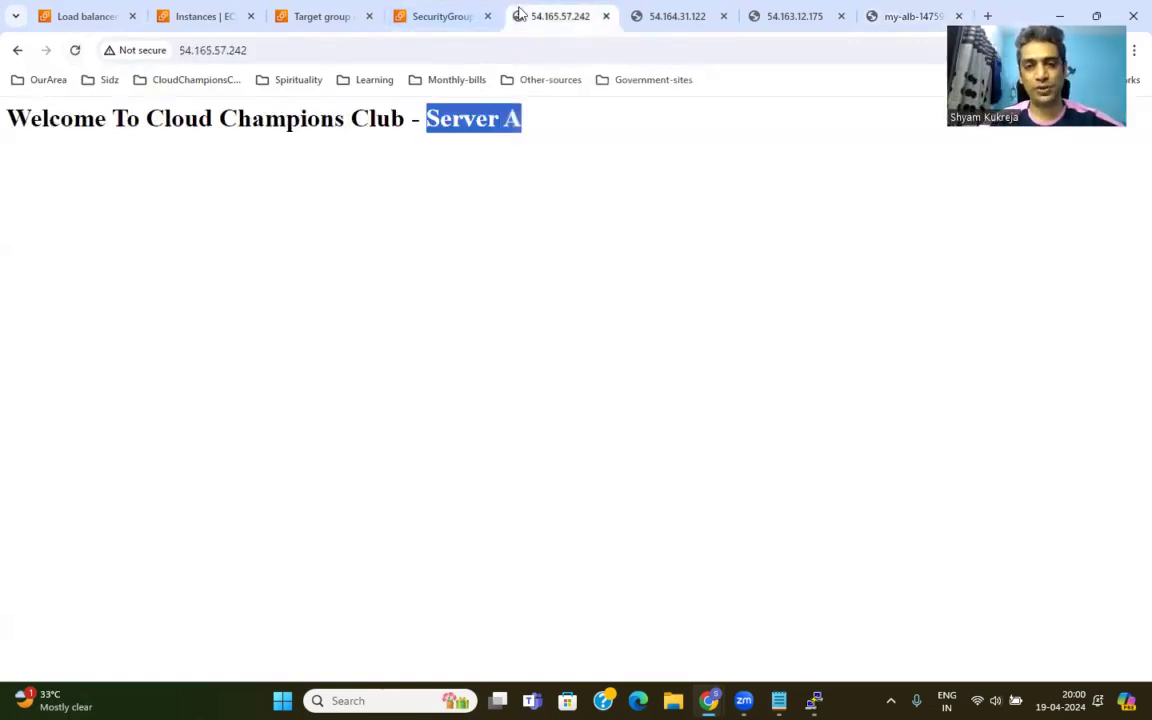
{"action": "left_click", "coordinate": [442, 130]}
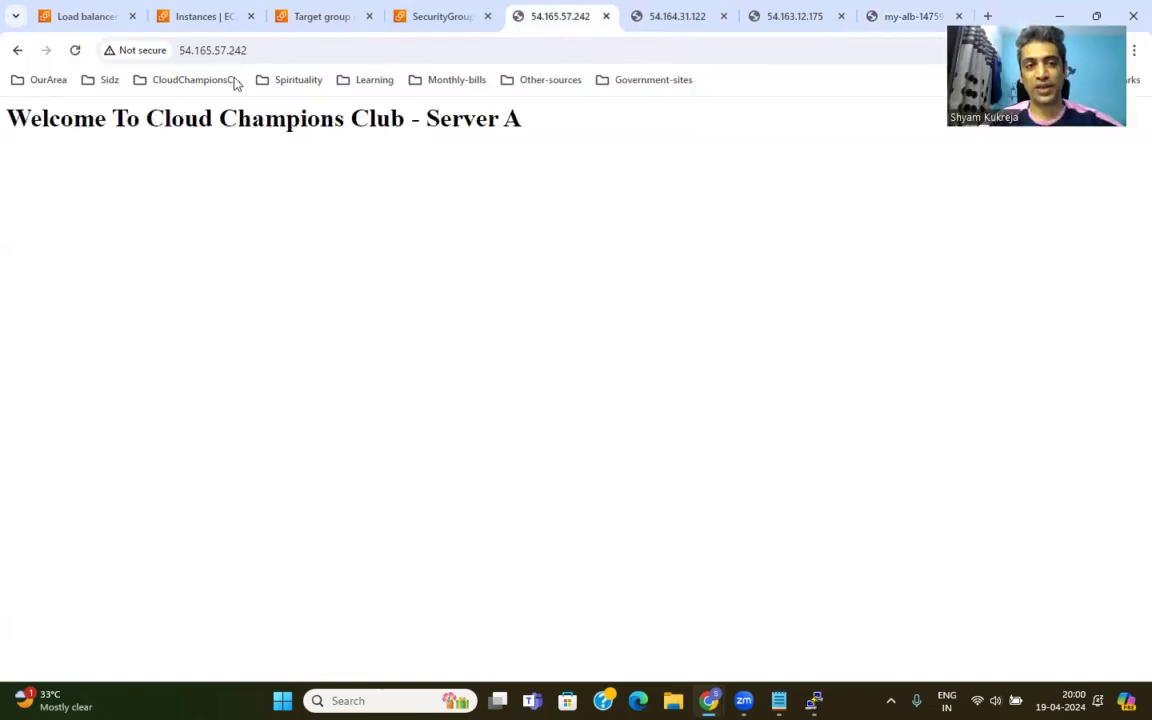
{"action": "key", "text": "F5"}
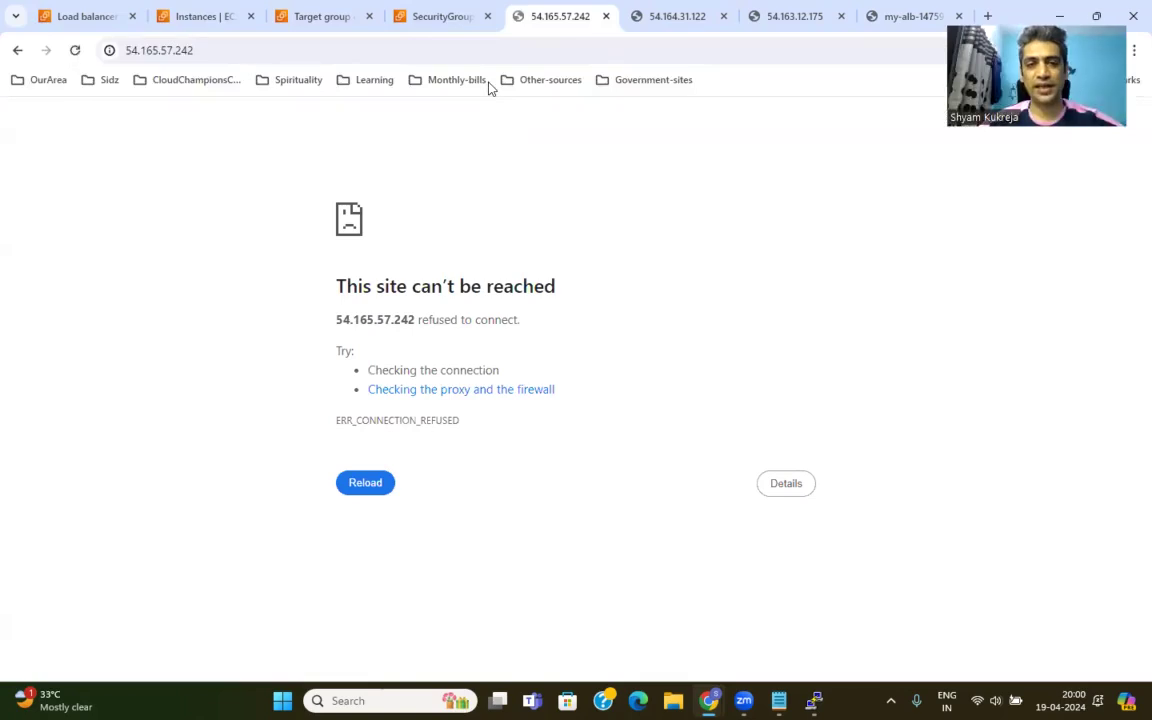
{"action": "key", "text": "F5"}
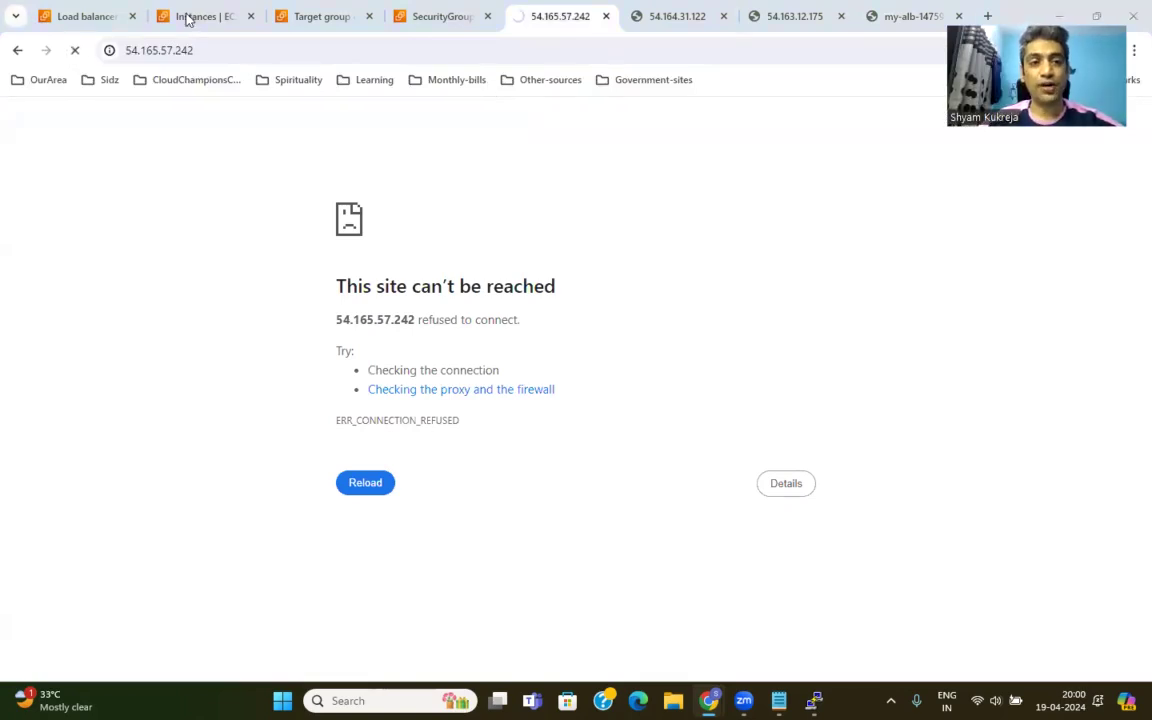
Examine the health status of the registered targets in ELB-Target-group.
{"action": "left_click", "coordinate": [323, 17]}
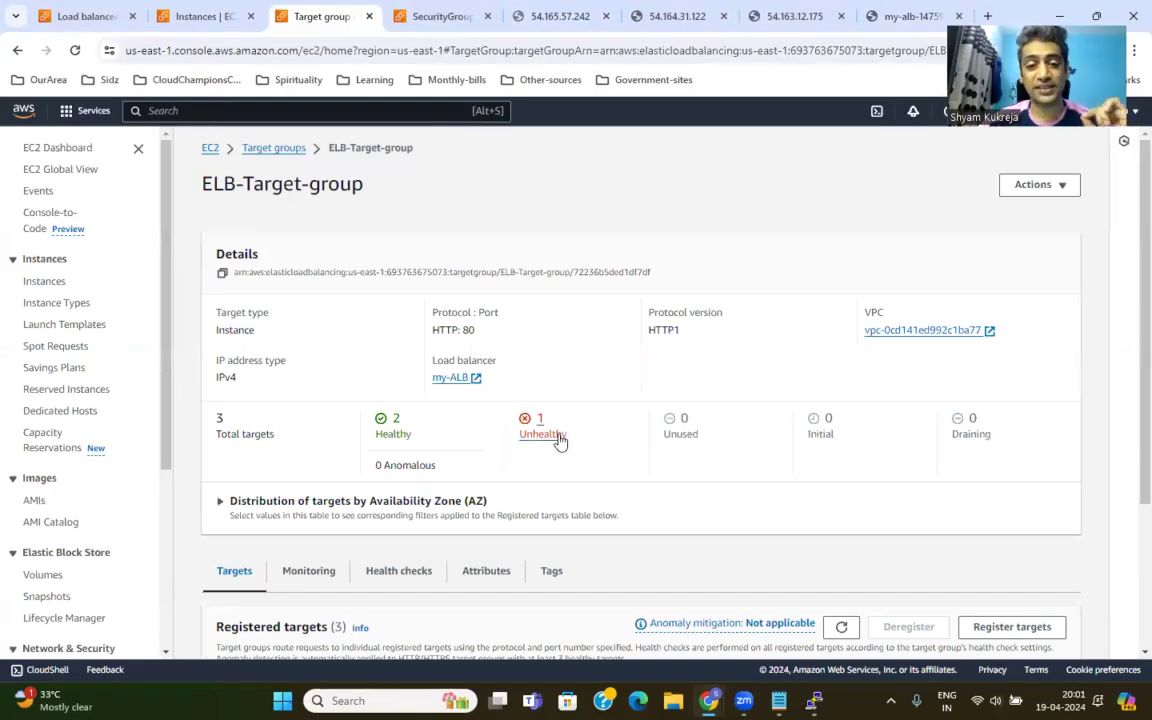
{"action": "scroll", "coordinate": [440, 437], "scroll_direction": "down", "scroll_amount": 2}
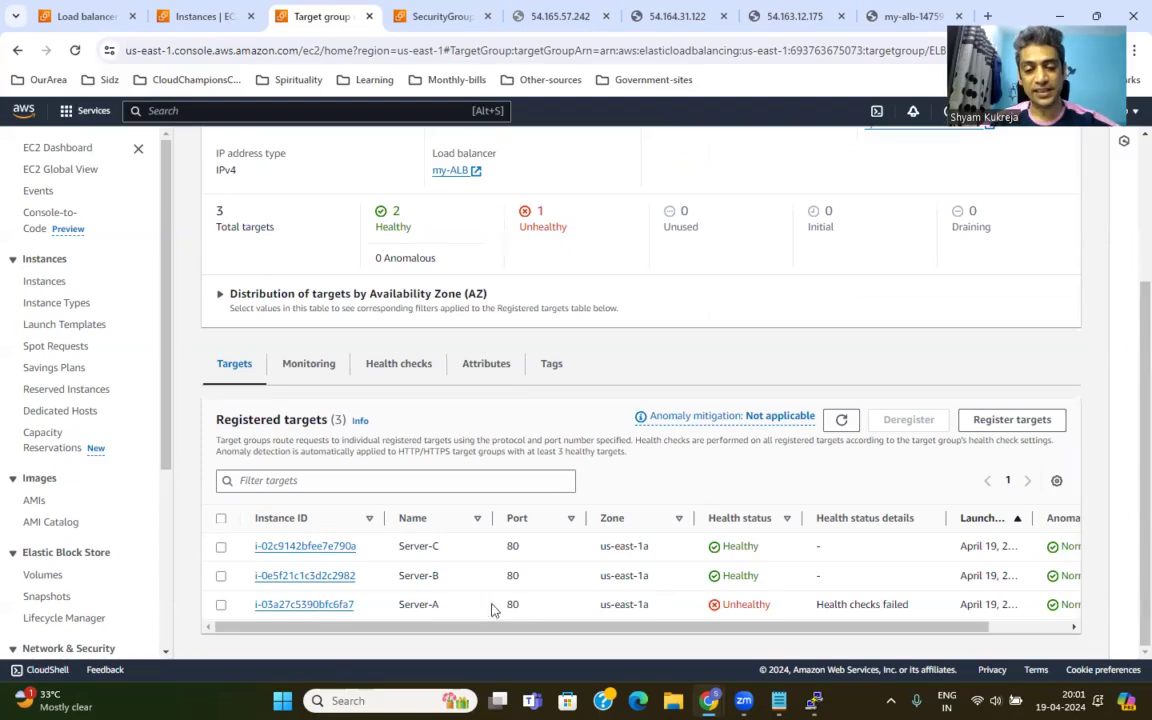
Refresh the registered targets in ELB-Target-group to recheck Server-A's health, and reload the my-alb load balancer page.
{"action": "left_click_drag", "start_coordinate": [442, 605], "coordinate": [395, 614]}
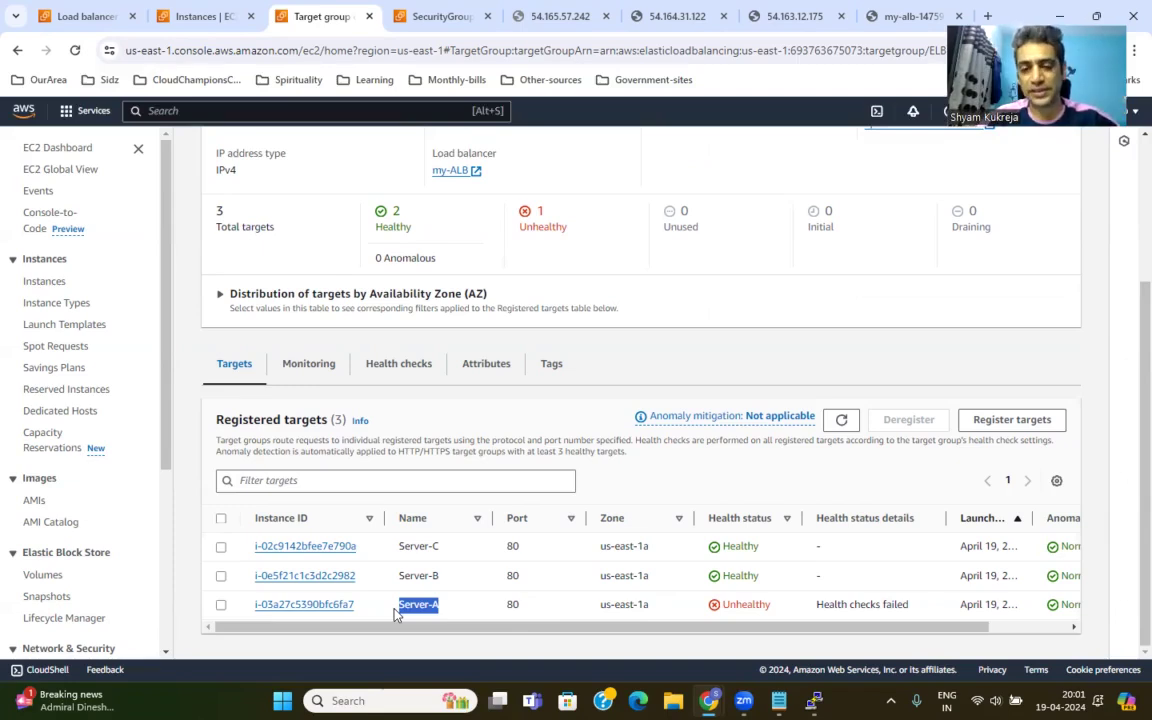
{"action": "left_click", "coordinate": [842, 421]}
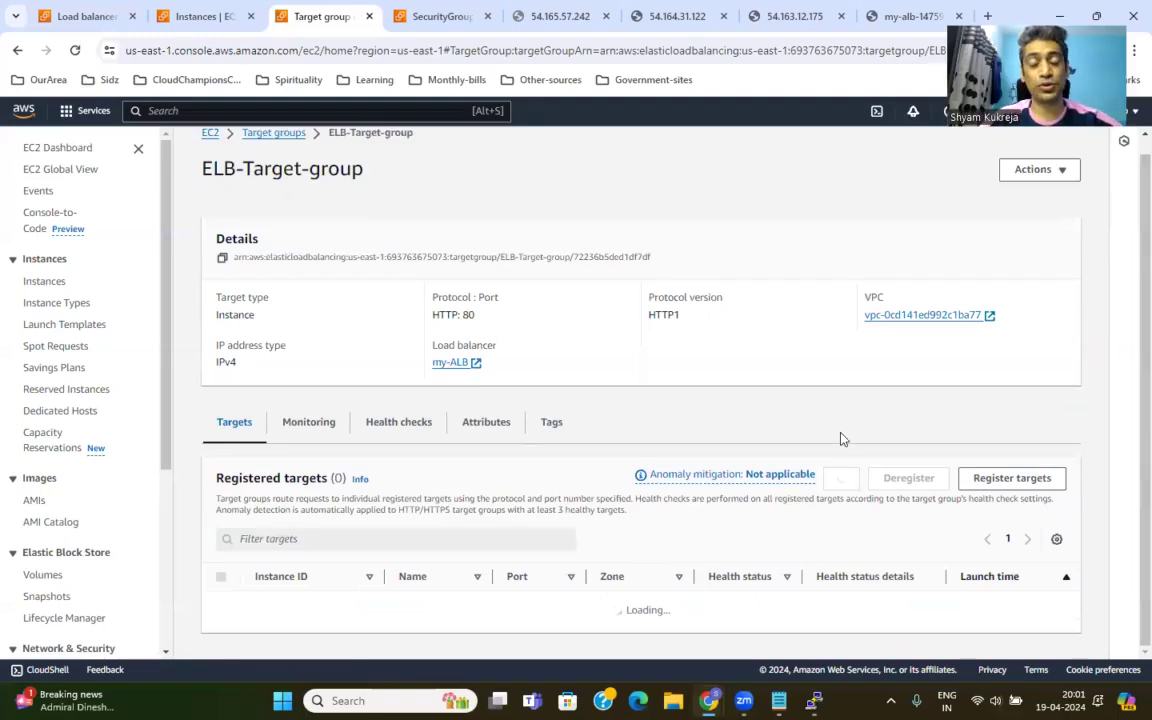
{"action": "left_click", "coordinate": [841, 421]}
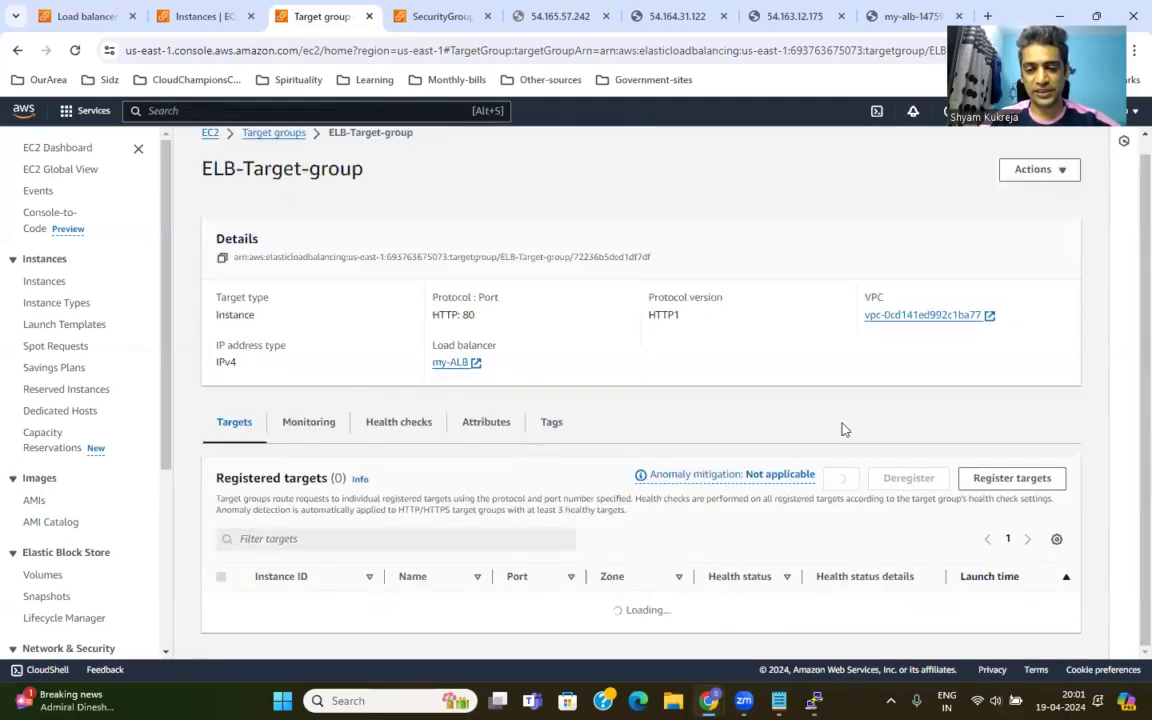
{"action": "left_click", "coordinate": [841, 420]}
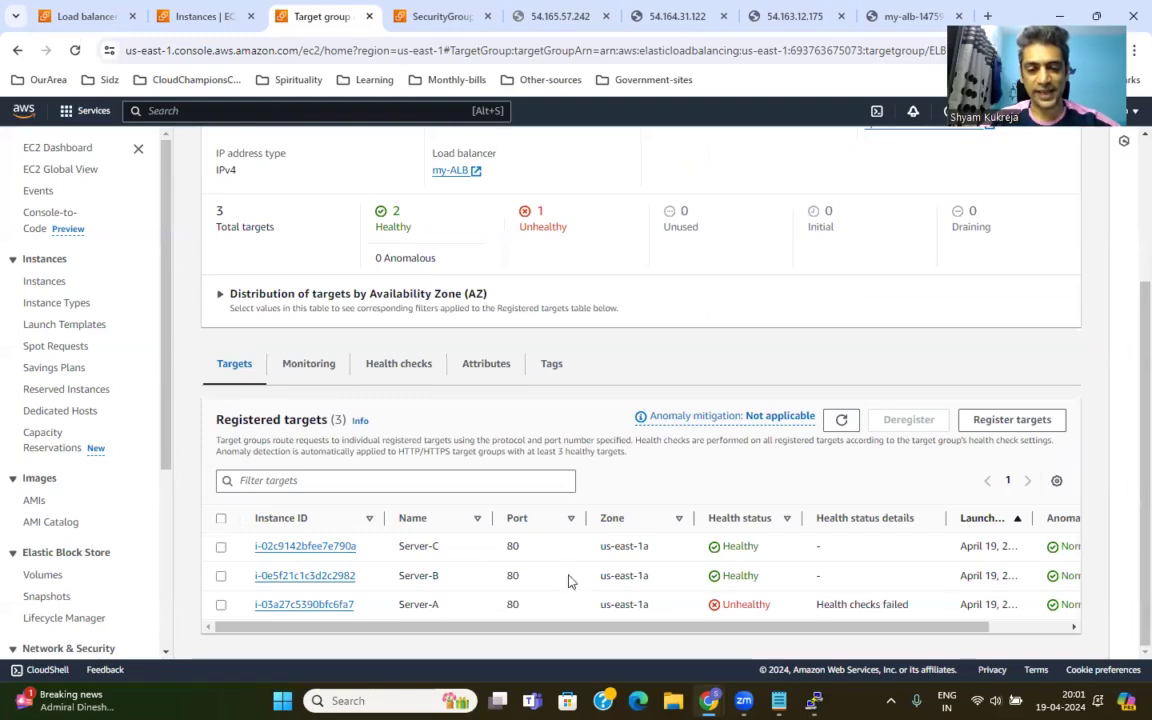
{"action": "scroll", "coordinate": [458, 565], "scroll_direction": "up", "scroll_amount": 2}
{"action": "left_click", "coordinate": [885, 18]}
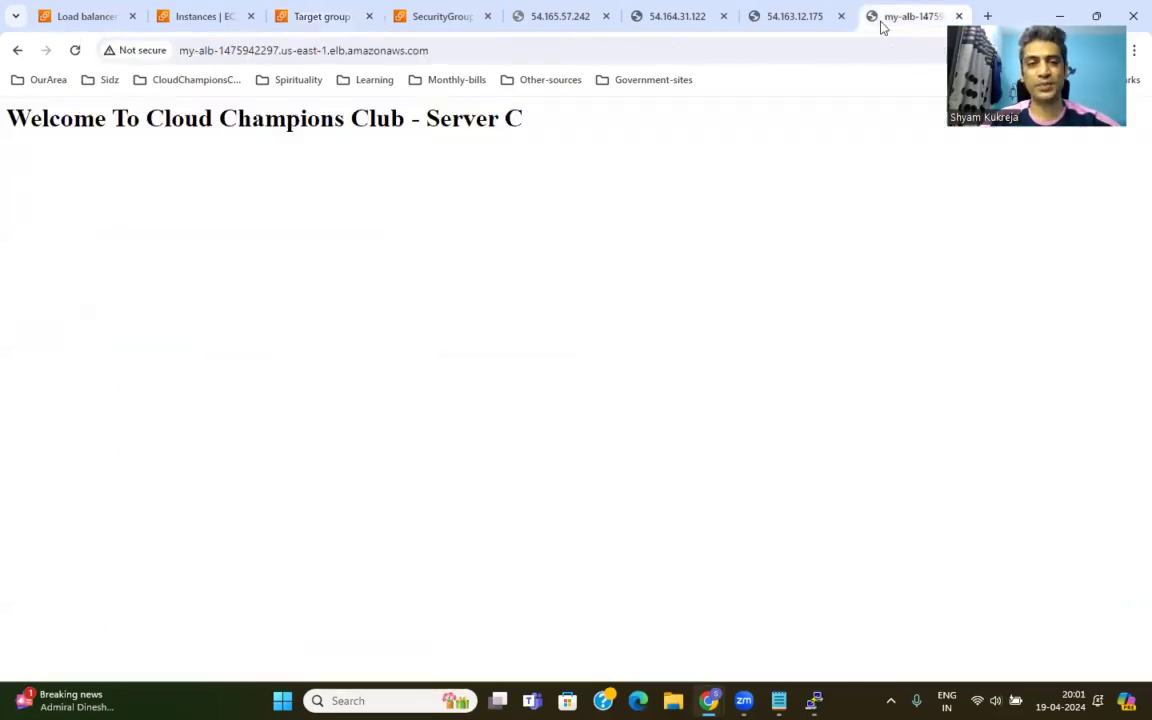
{"action": "left_click", "coordinate": [76, 50]}
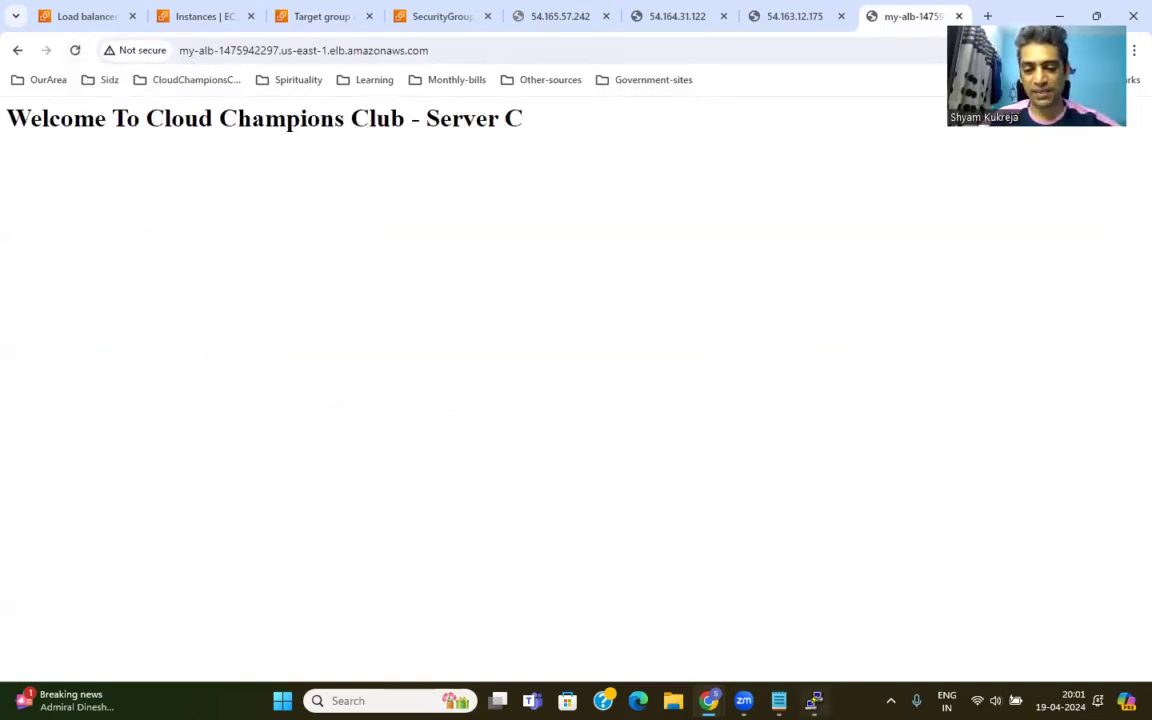
Switch to the PuTTY session on Server-A and start Apache again with "service httpd start".
{"action": "left_click", "coordinate": [816, 700]}
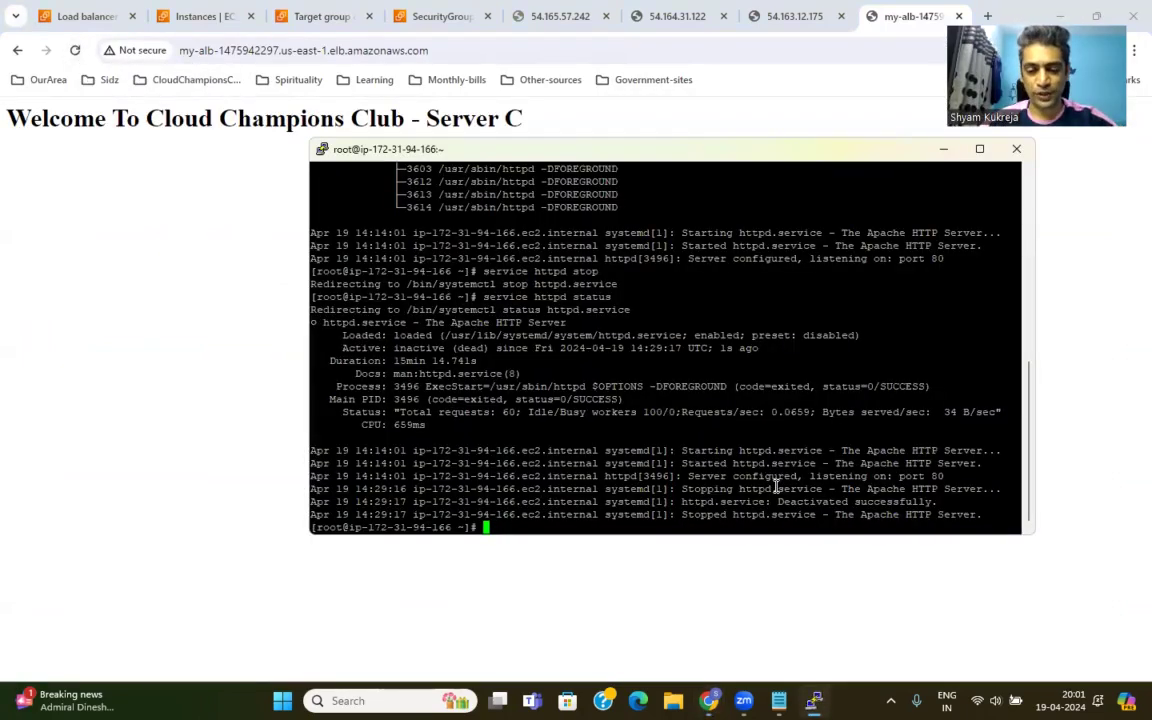
{"action": "key", "text": "Up"}
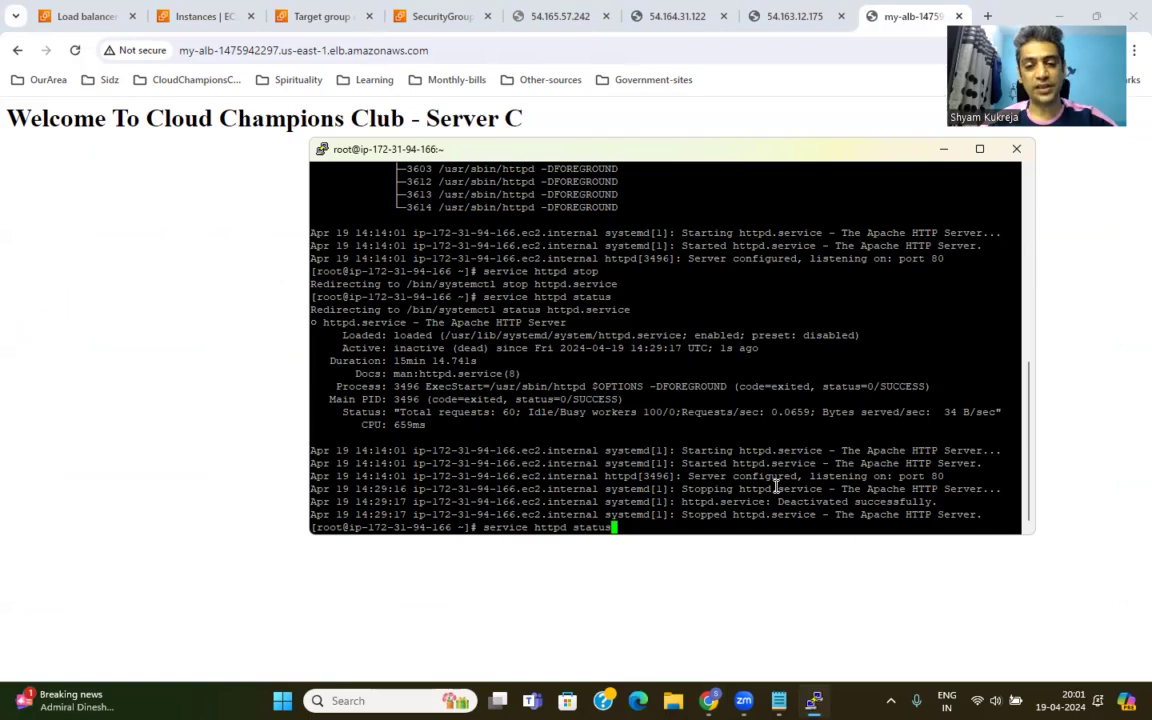
{"action": "key", "text": "Up"}
{"action": "key", "text": "BackSpace"}
{"action": "key", "text": "BackSpace"}
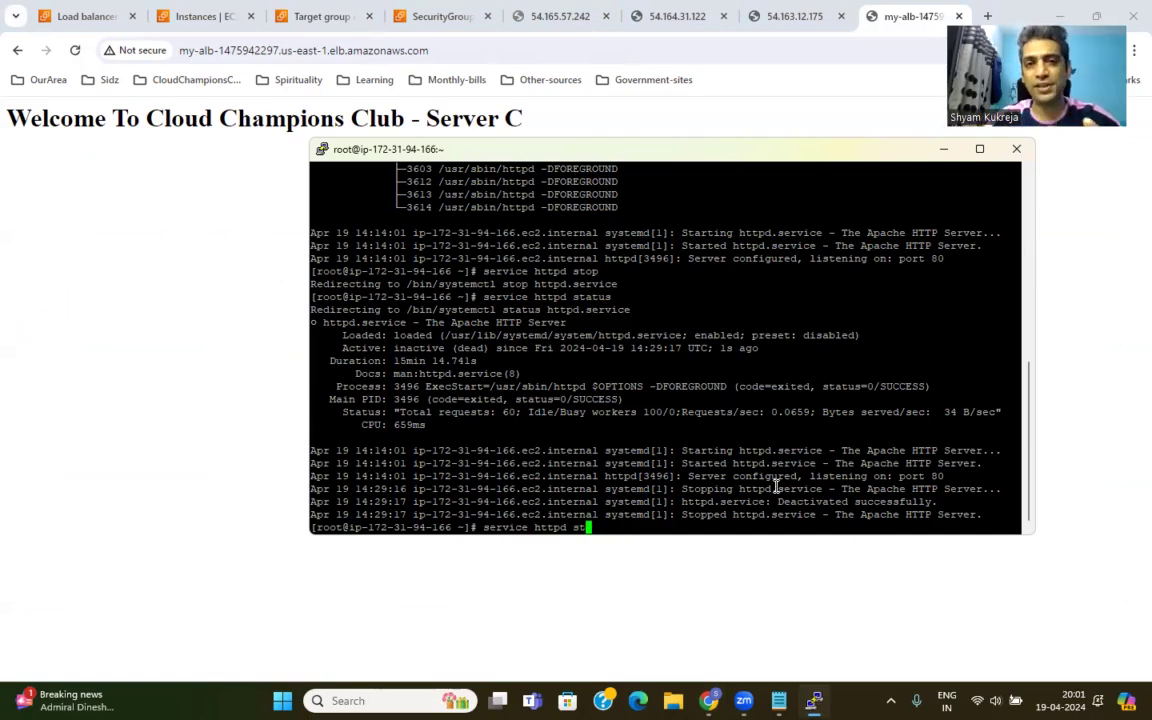
{"action": "type", "text": "art"}
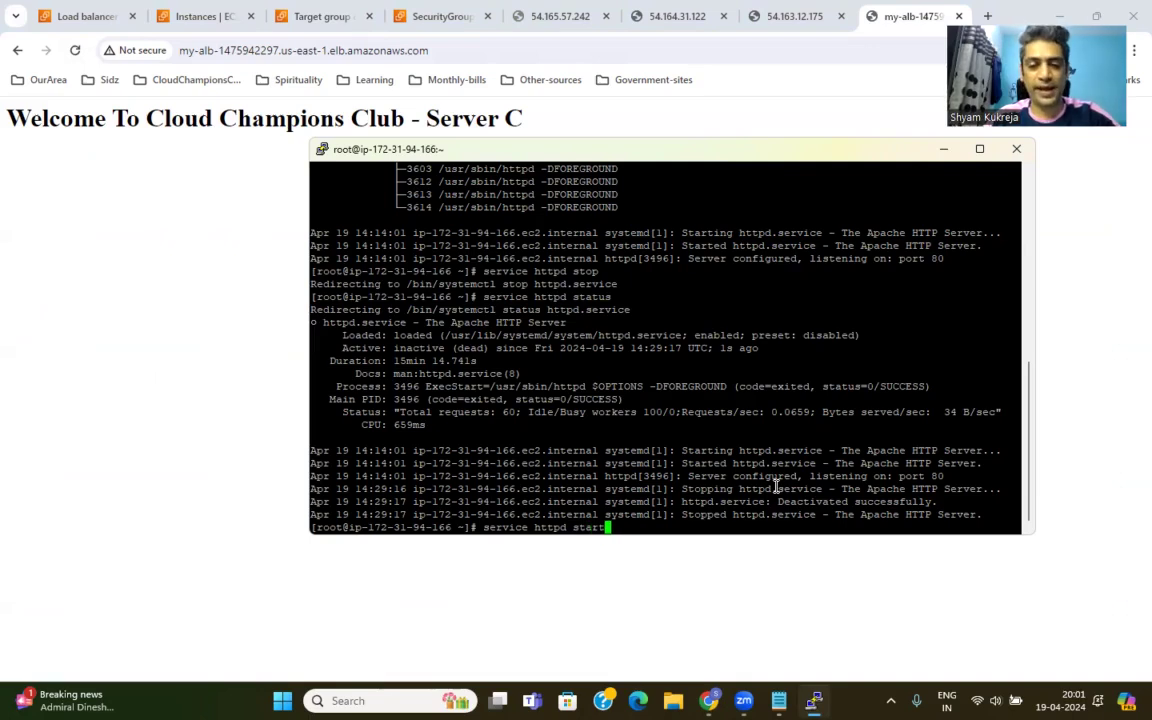
{"action": "key", "text": "Return"}
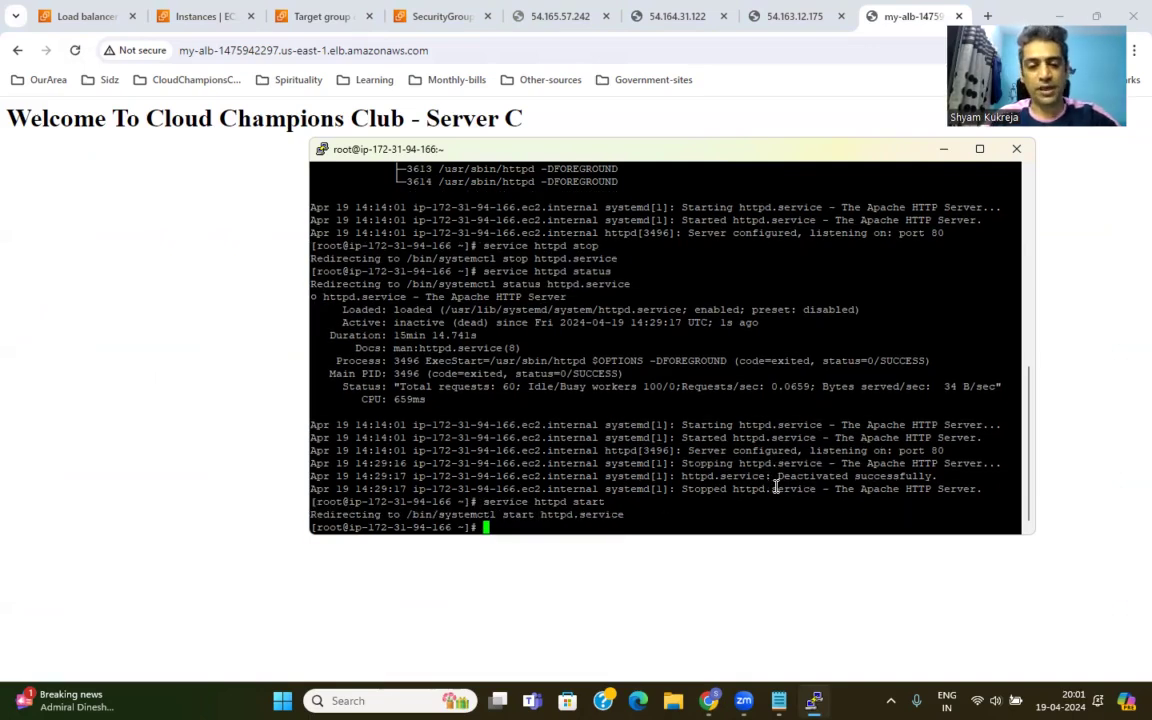
Check the state of the restarted Apache service with "service httpd status".
{"action": "key", "text": "Up"}
{"action": "key", "text": "Up"}
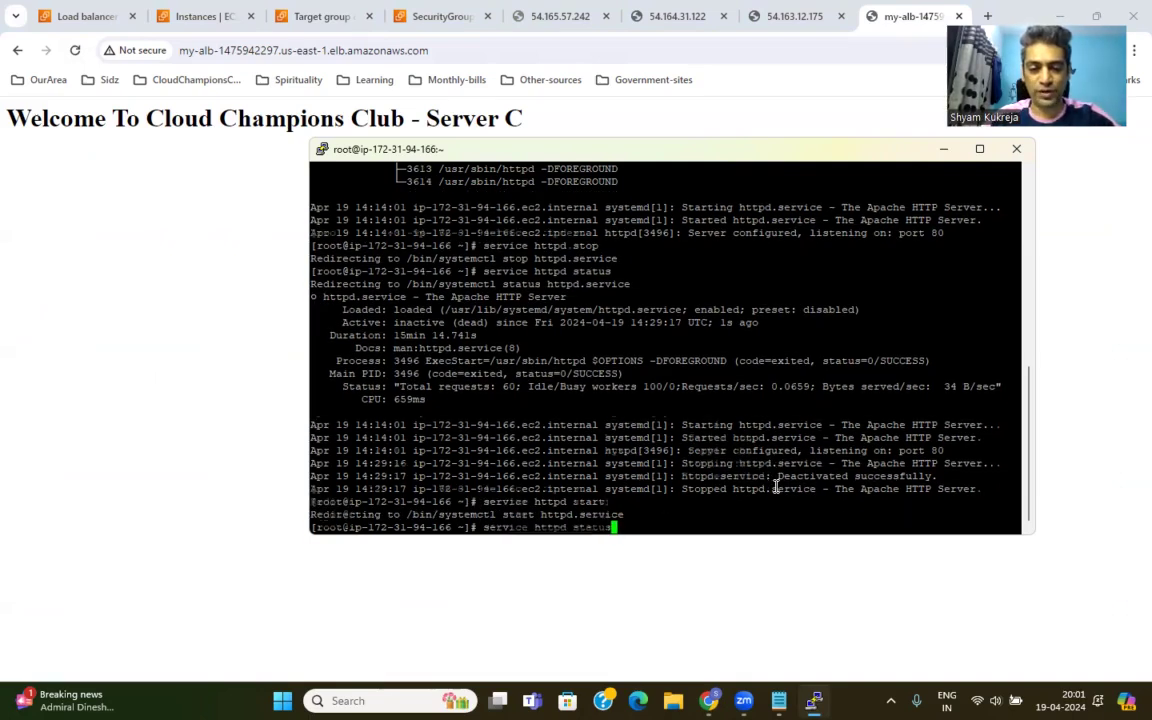
{"action": "key", "text": "Return"}
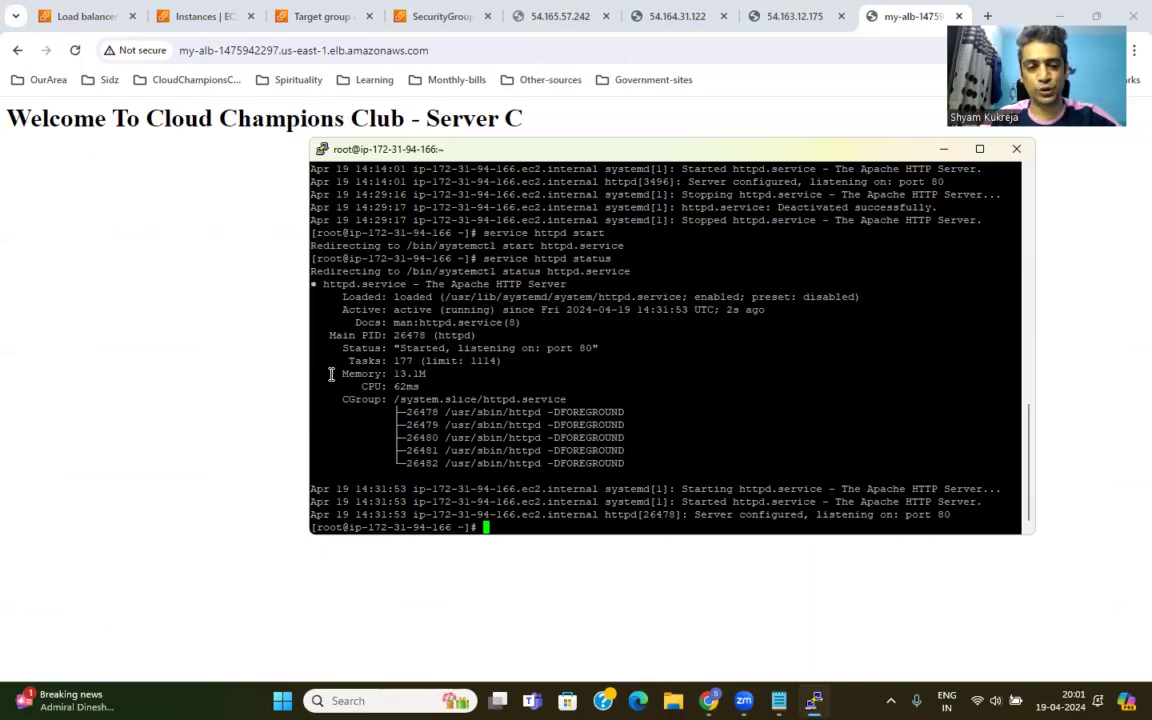
Switch to the browser and reload Server-A's own web page at 54.165.57.242.
{"action": "left_click", "coordinate": [252, 356]}
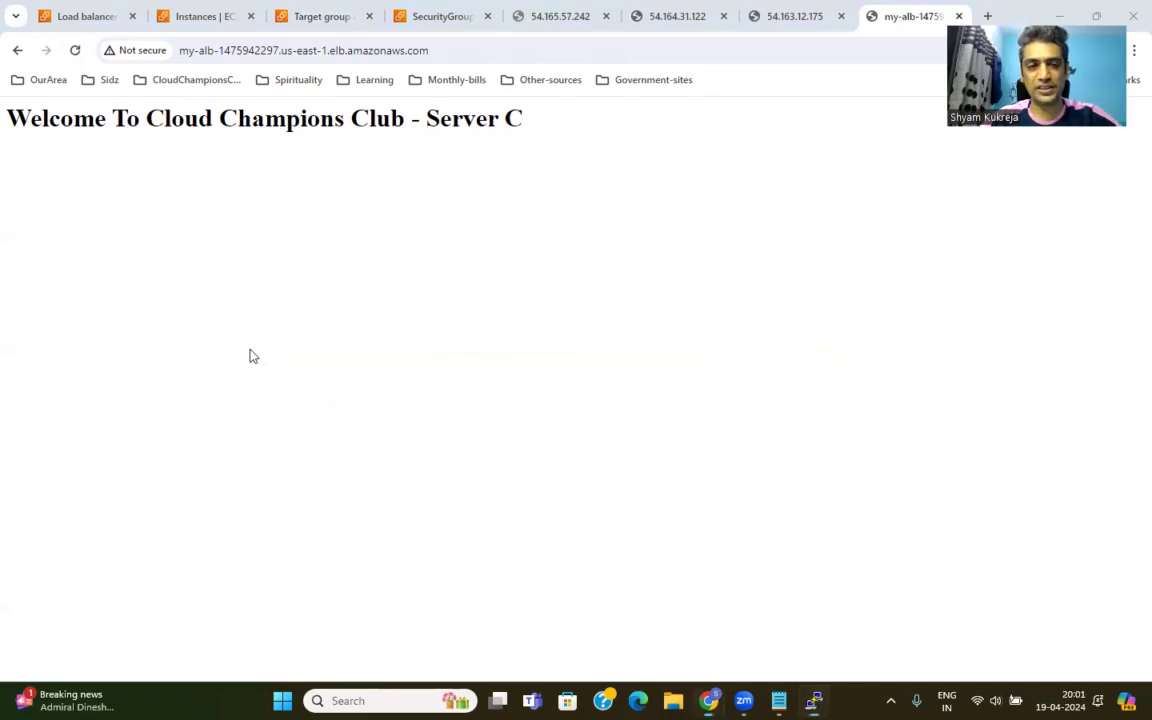
{"action": "left_click", "coordinate": [550, 18]}
{"action": "left_click", "coordinate": [75, 50]}
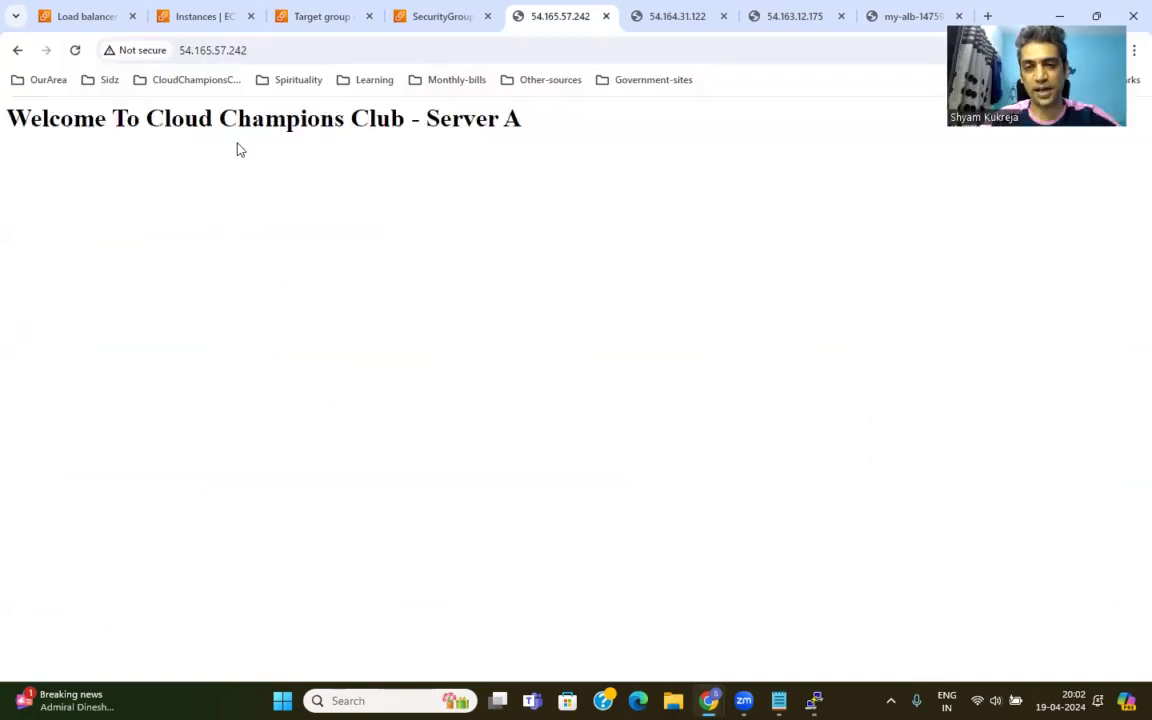
Reload the my-alb load balancer page repeatedly to check whether Server A answers again alongside Servers B and C.
{"action": "left_click", "coordinate": [900, 18]}
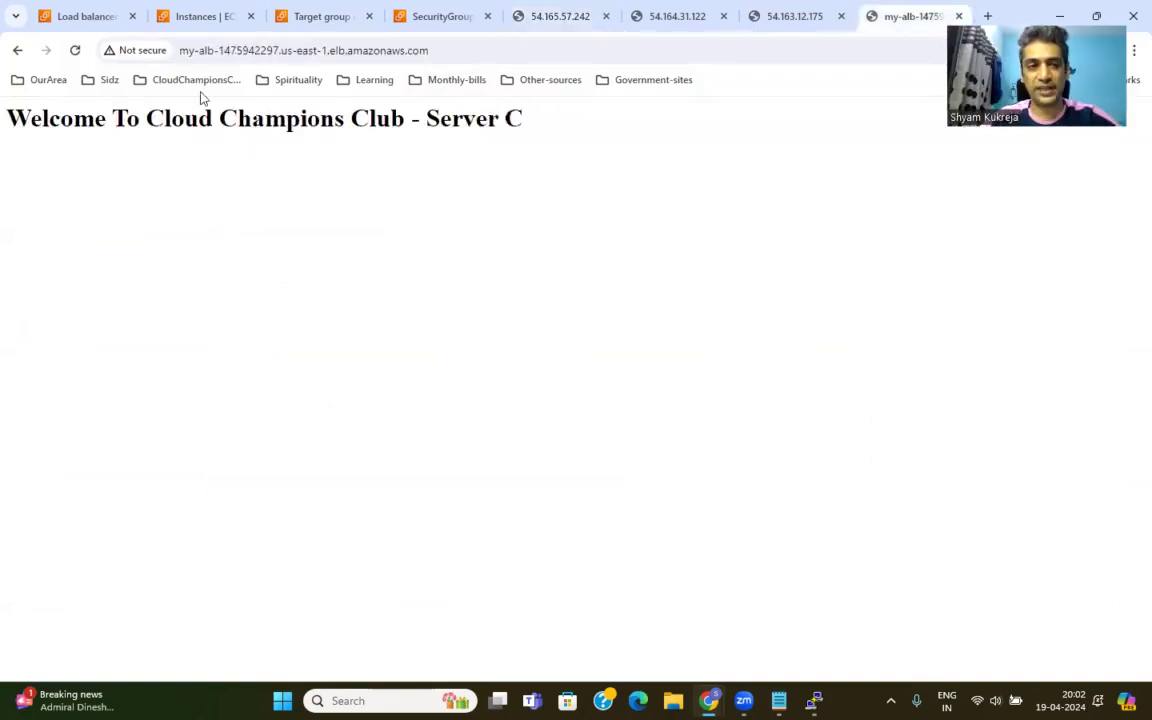
{"action": "left_click", "coordinate": [75, 52]}
{"action": "left_click", "coordinate": [75, 52]}
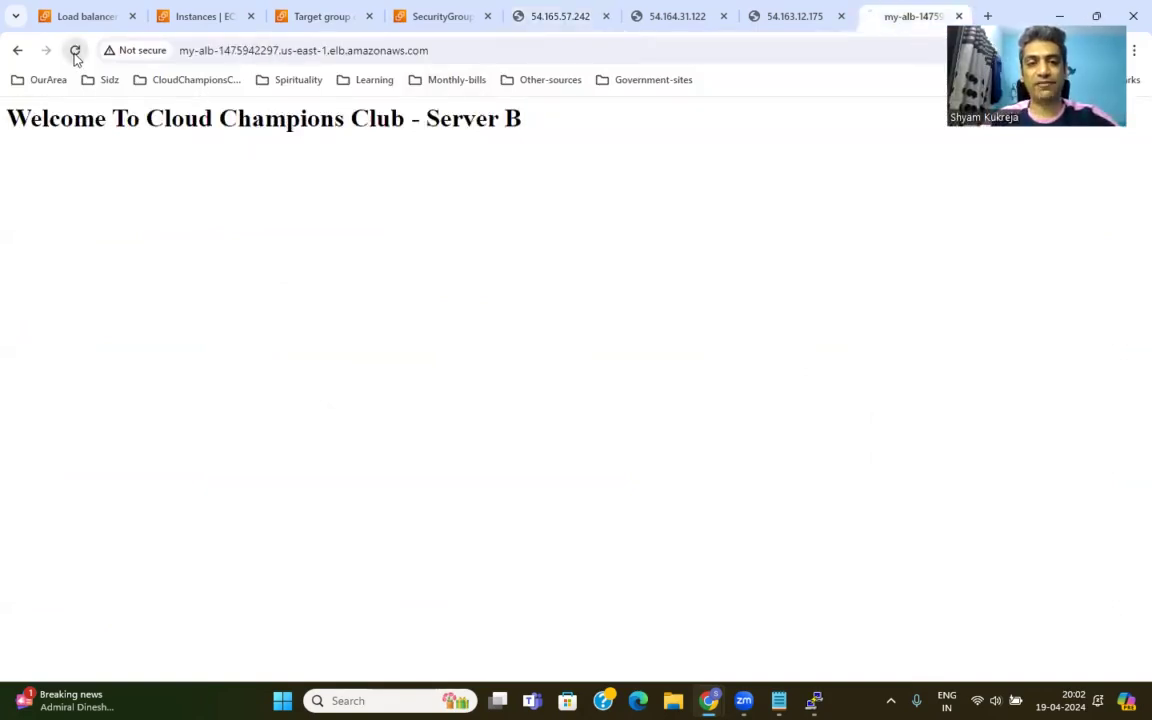
{"action": "left_click", "coordinate": [75, 52]}
{"action": "left_click", "coordinate": [75, 52]}
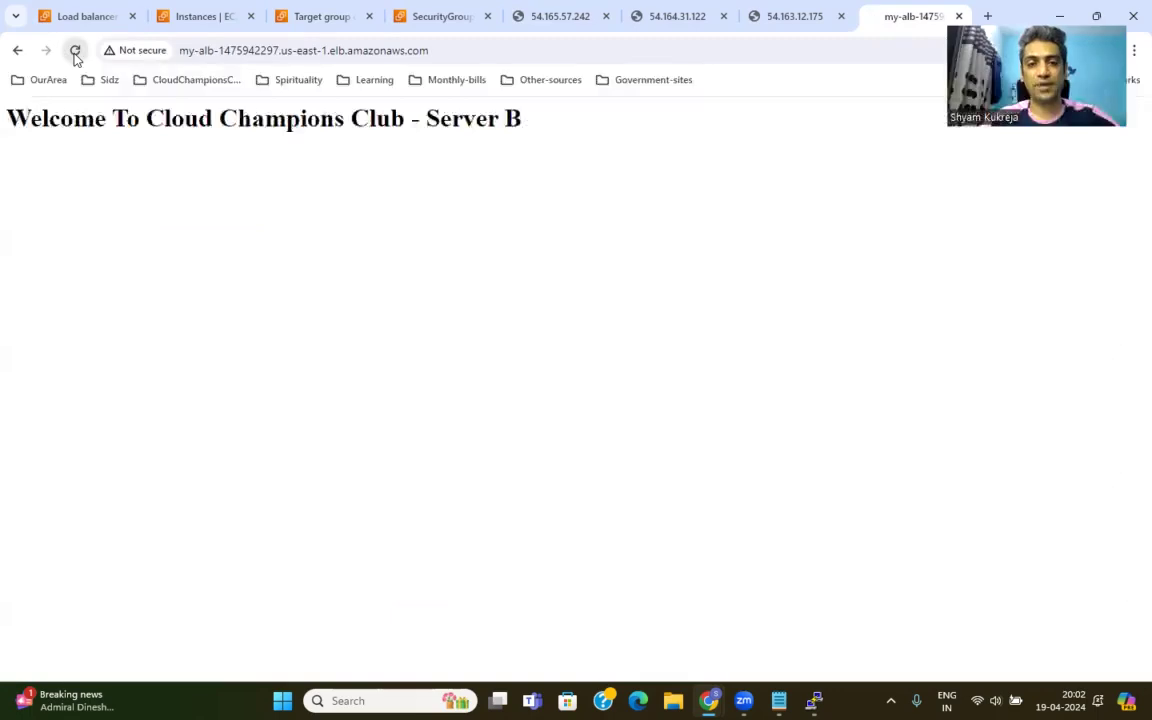
{"action": "left_click", "coordinate": [75, 52]}
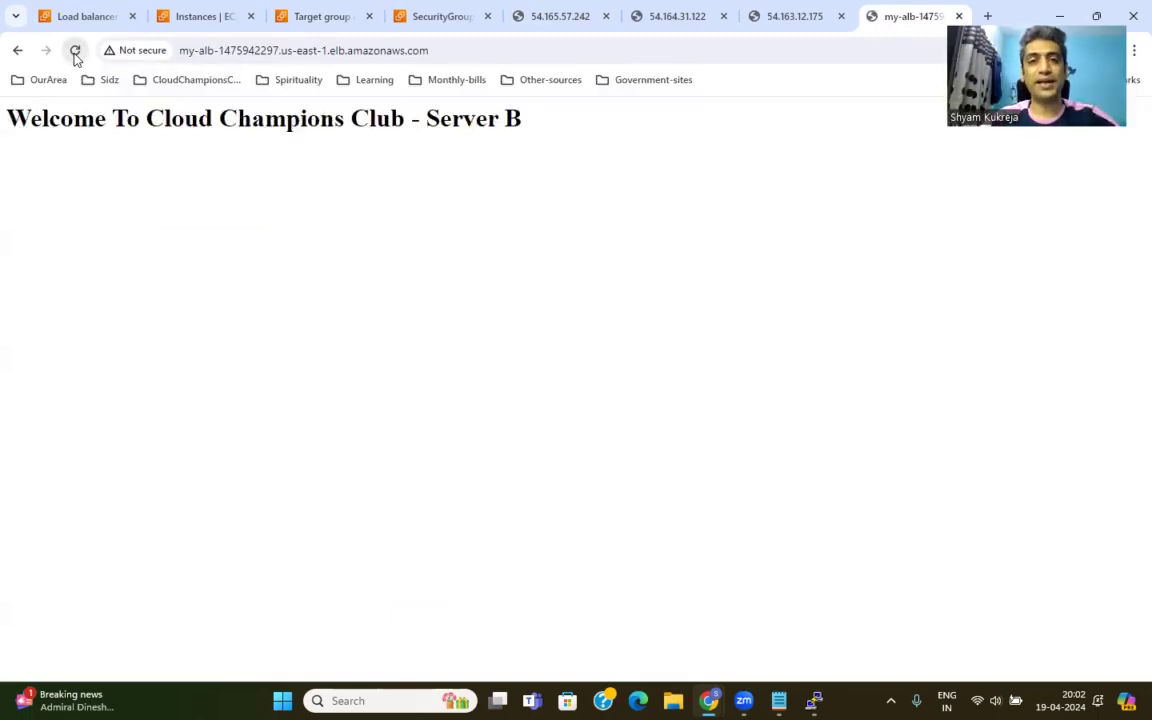
{"action": "left_click", "coordinate": [75, 52]}
{"action": "left_click", "coordinate": [75, 52]}
{"action": "left_click", "coordinate": [75, 52]}
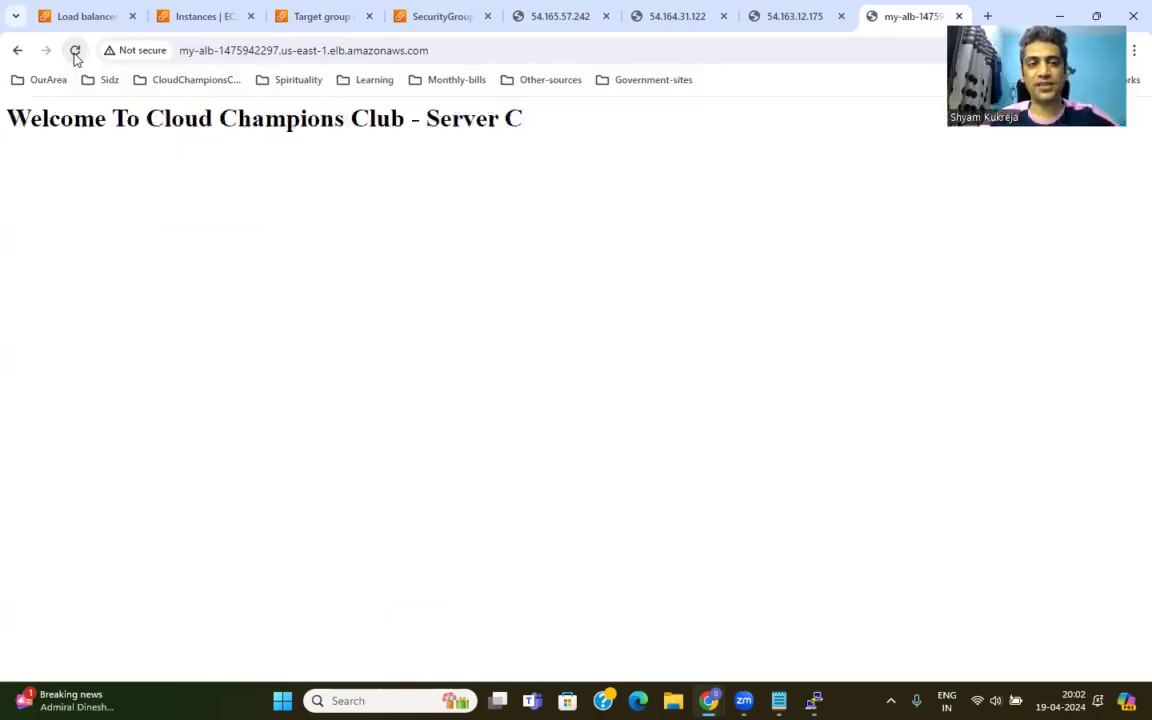
{"action": "left_click", "coordinate": [75, 52]}
{"action": "left_click", "coordinate": [75, 52]}
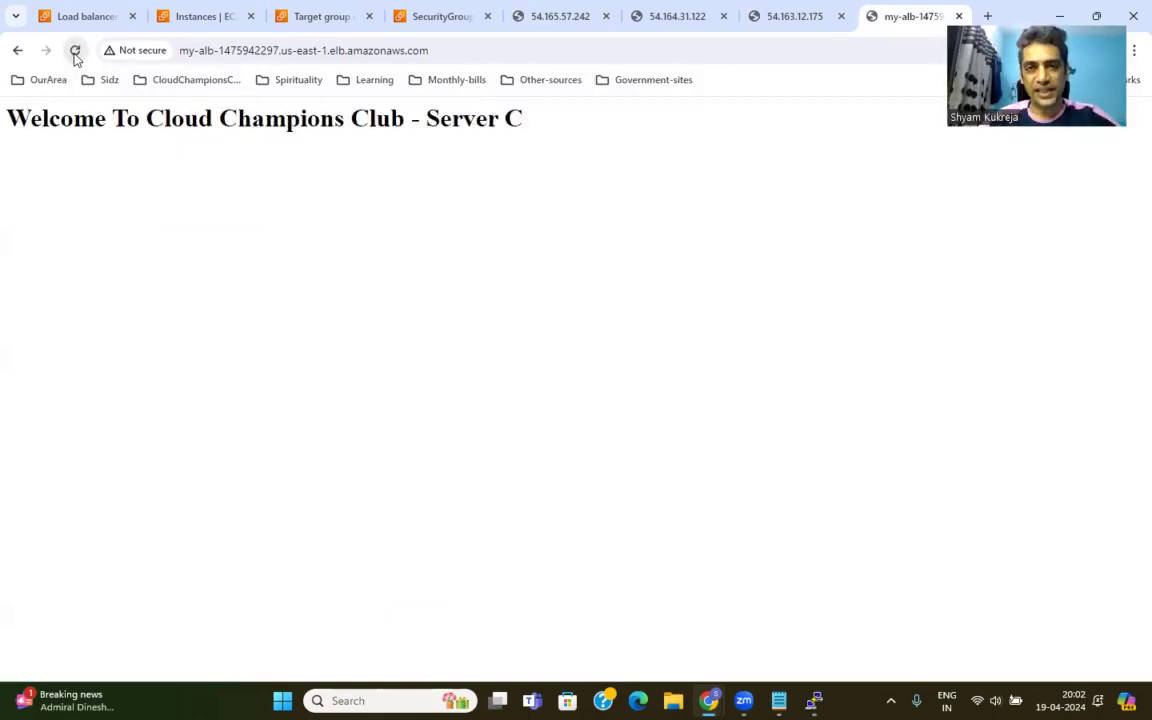
{"action": "left_click", "coordinate": [75, 52]}
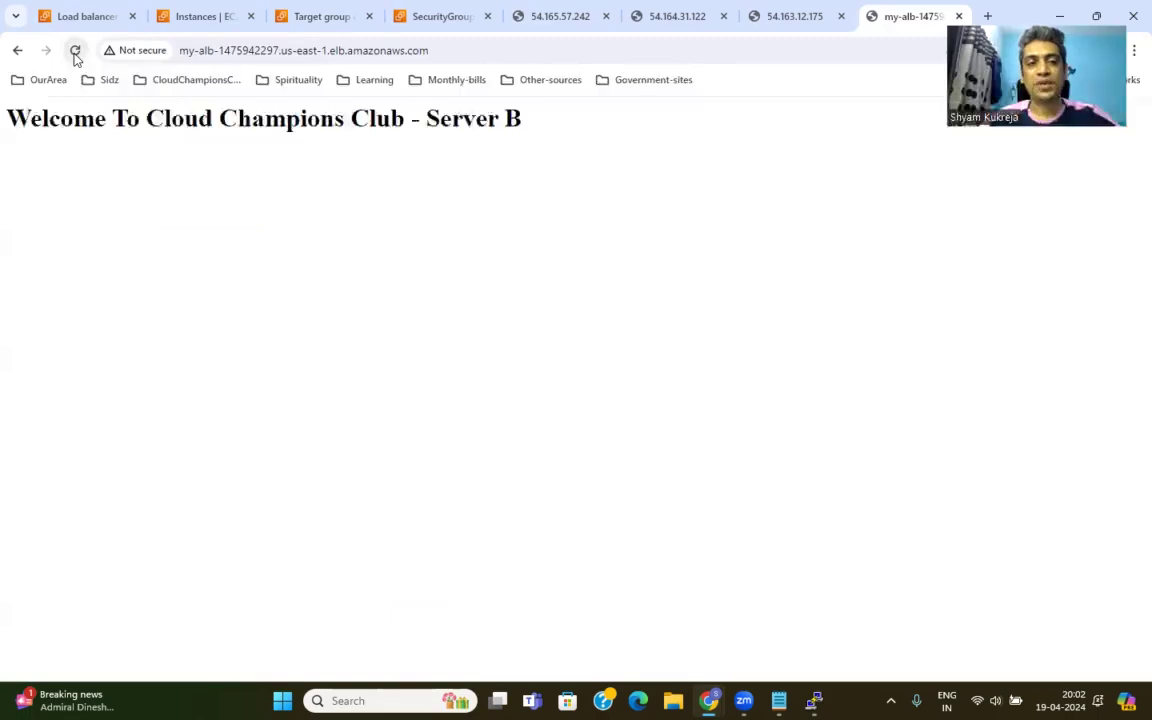
{"action": "left_click", "coordinate": [75, 52]}
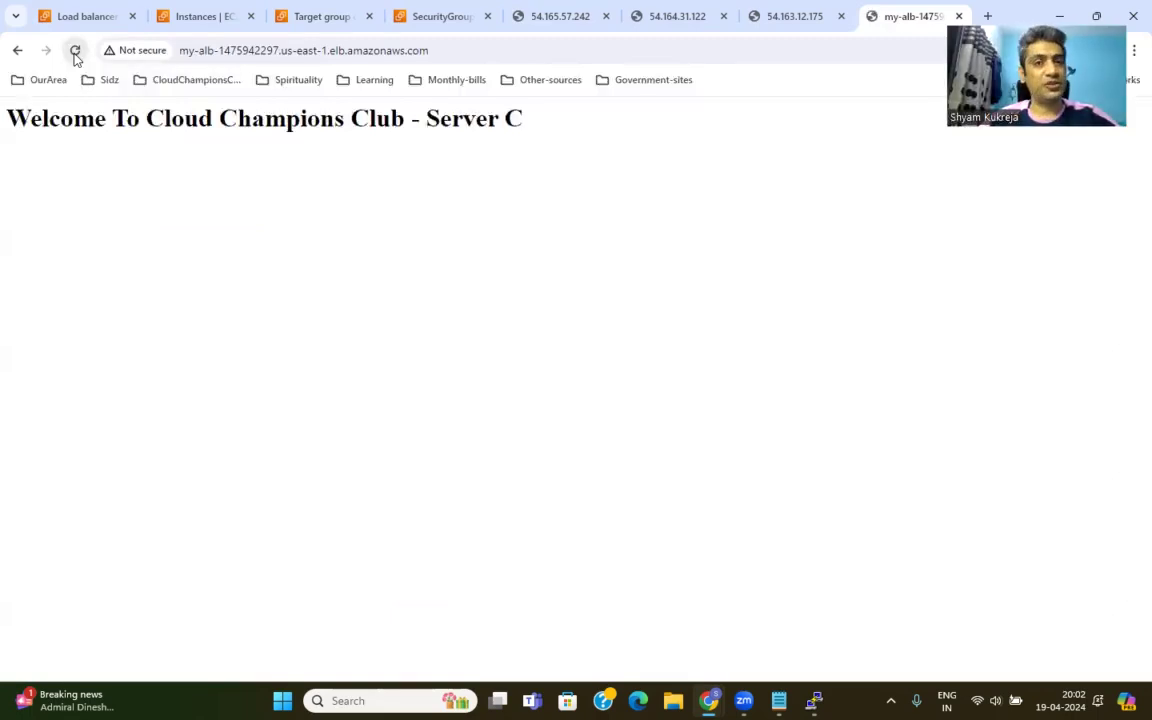
{"action": "left_click", "coordinate": [75, 52]}
{"action": "left_click", "coordinate": [75, 52]}
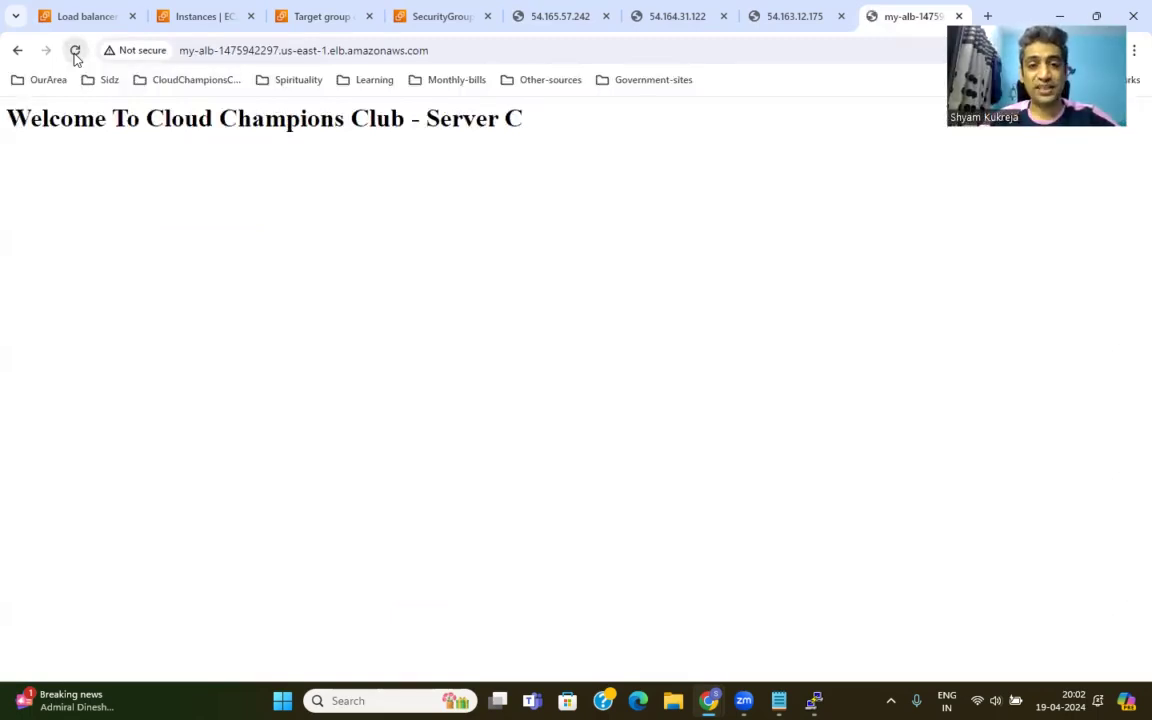
{"action": "left_click", "coordinate": [75, 52]}
{"action": "left_click", "coordinate": [75, 55]}
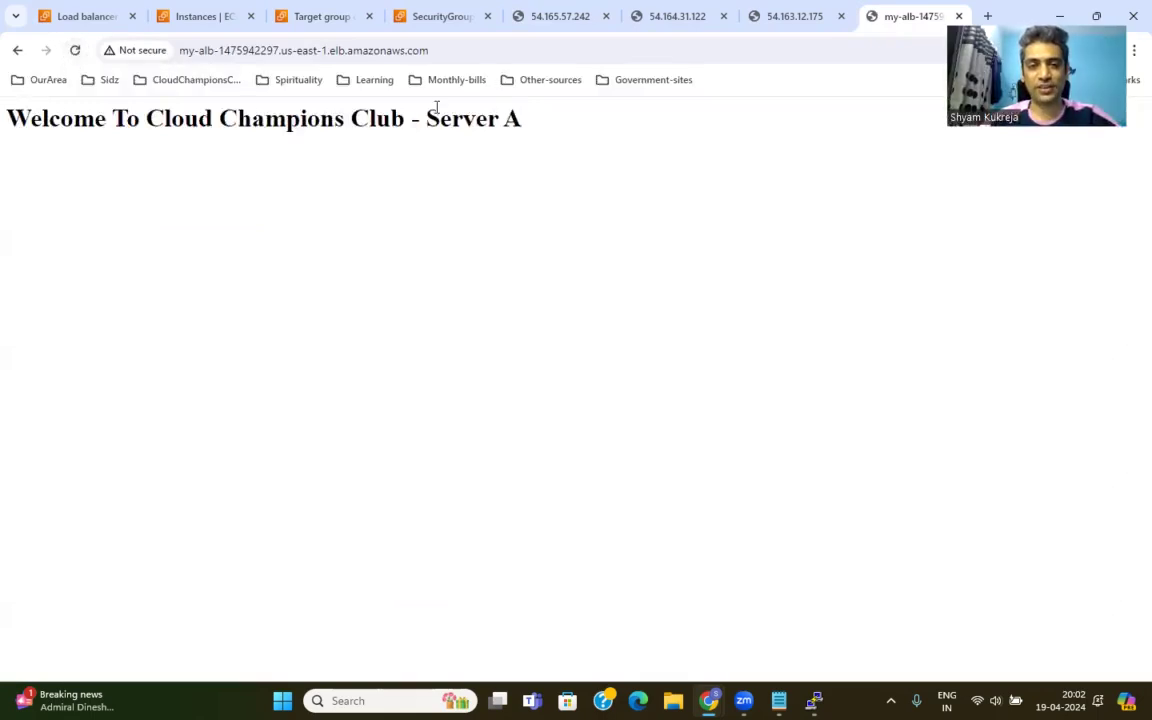
{"action": "left_click_drag", "start_coordinate": [476, 118], "coordinate": [527, 131]}
{"action": "left_click", "coordinate": [75, 52]}
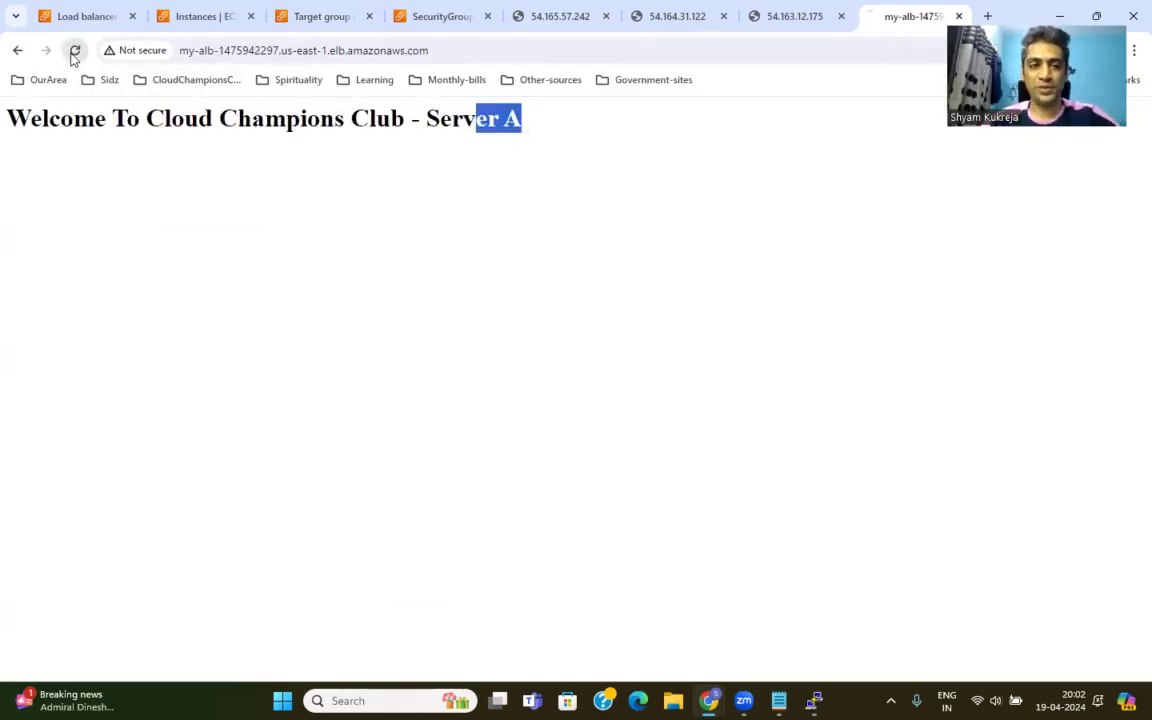
{"action": "left_click", "coordinate": [75, 52]}
{"action": "left_click", "coordinate": [75, 52]}
{"action": "left_click", "coordinate": [75, 52]}
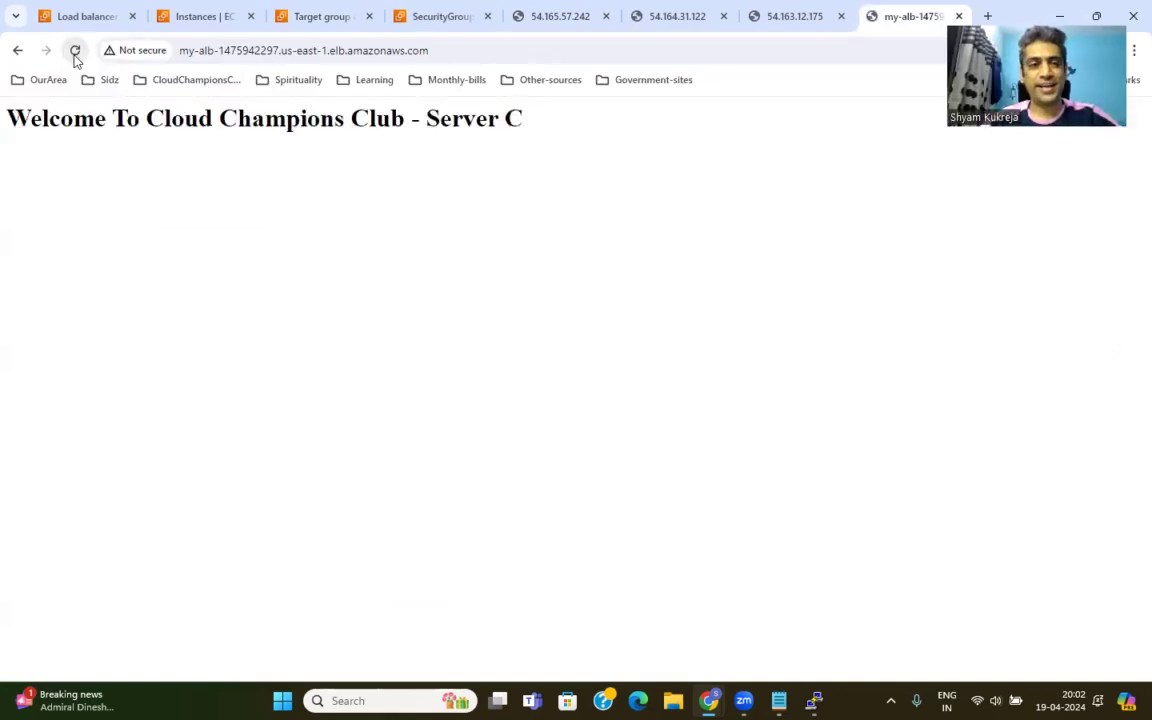
{"action": "left_click", "coordinate": [75, 52]}
{"action": "left_click", "coordinate": [75, 52]}
{"action": "left_click", "coordinate": [75, 52]}
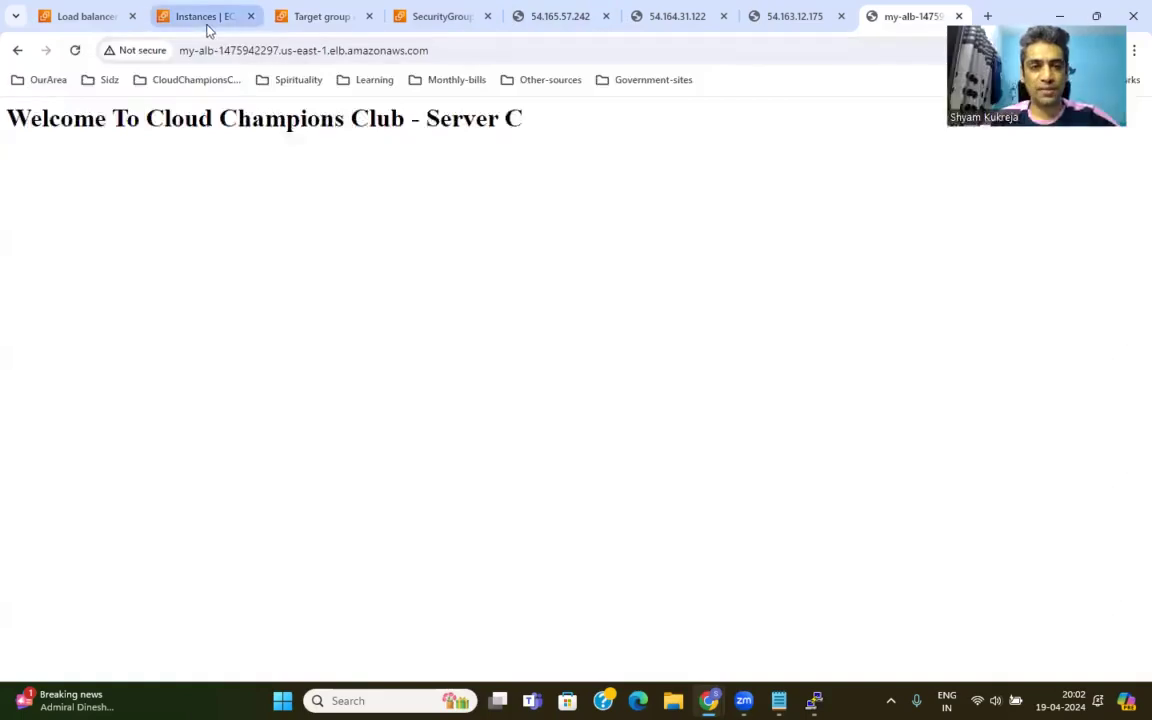
Examine the healthy and unhealthy target counts and each registered target's health status in ELB-Target-group.
{"action": "left_click", "coordinate": [321, 16]}
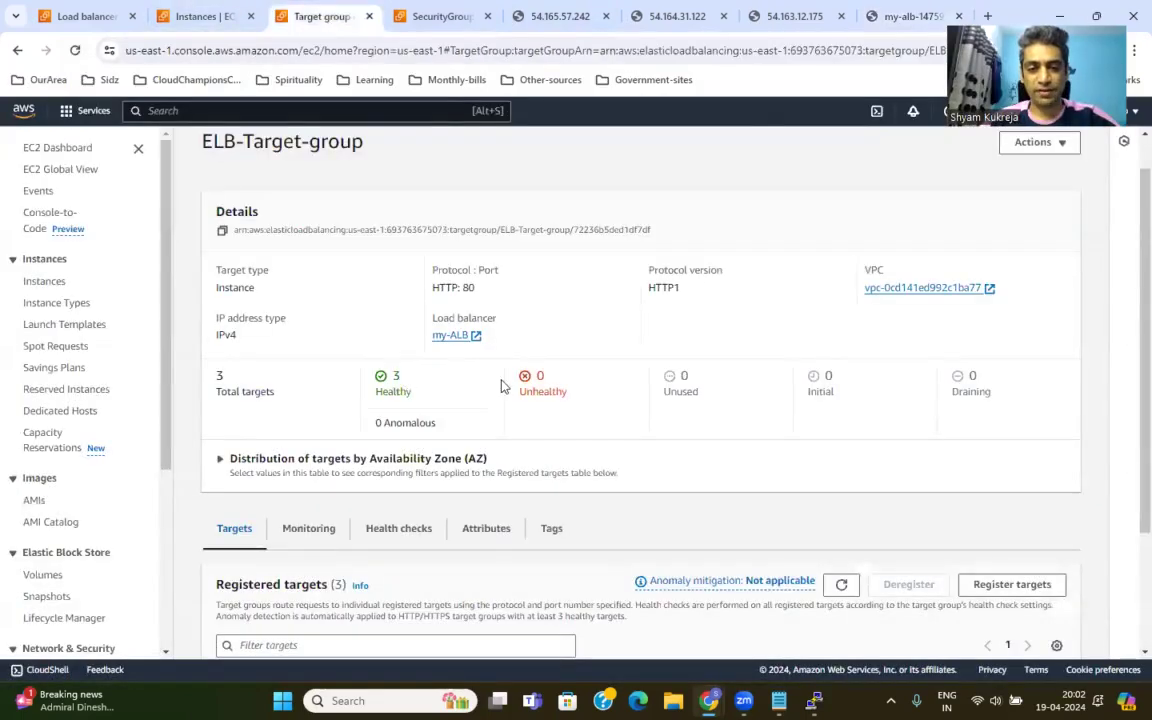
{"action": "left_click_drag", "start_coordinate": [583, 398], "coordinate": [537, 377]}
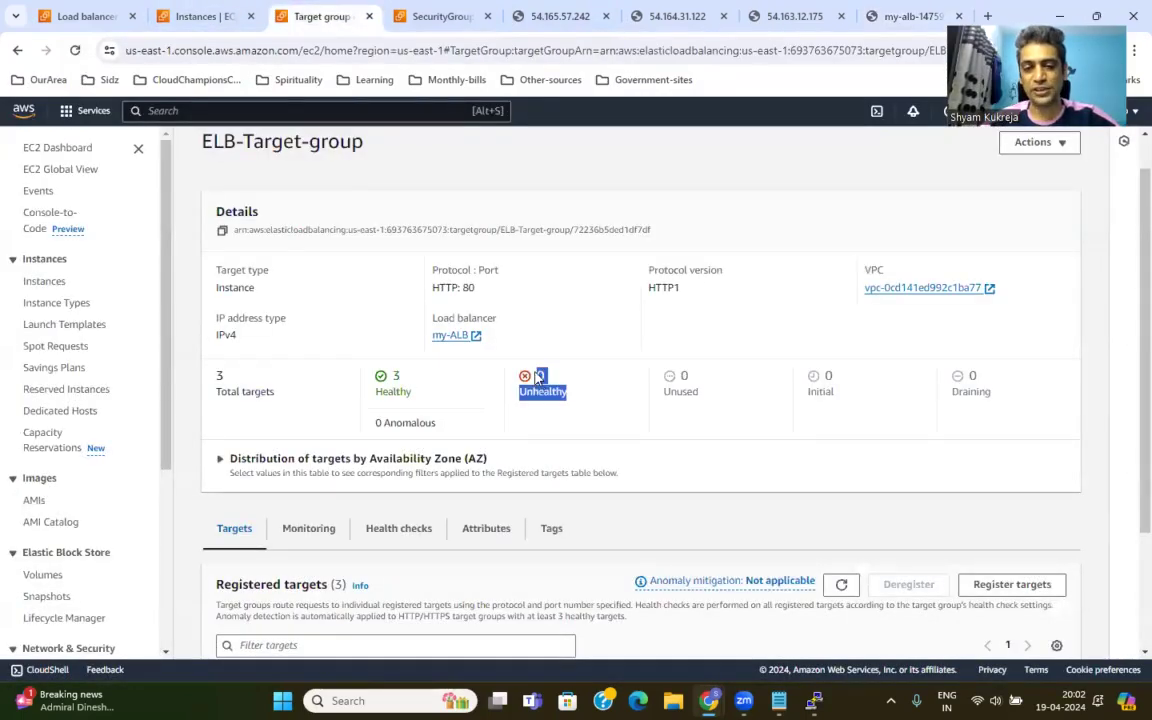
{"action": "mouse_move", "coordinate": [412, 379]}
{"action": "left_mouse_down"}
{"action": "mouse_move", "coordinate": [375, 363]}
{"action": "mouse_move", "coordinate": [366, 344]}
{"action": "left_mouse_up"}
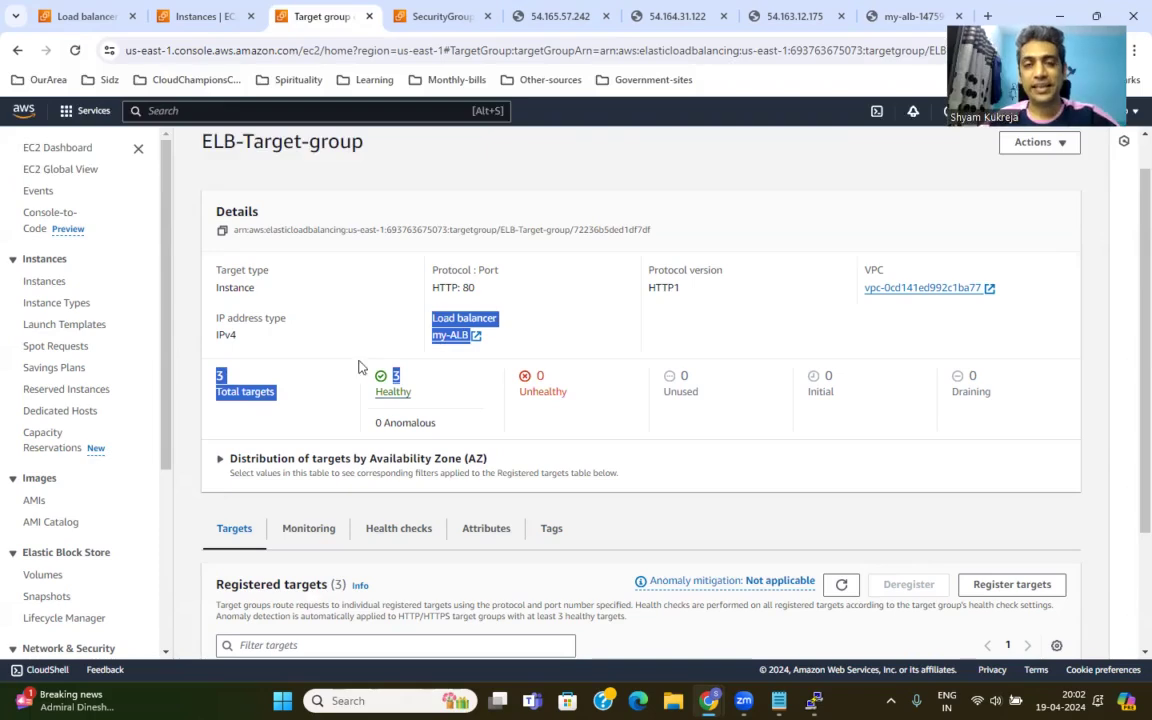
{"action": "left_click", "coordinate": [612, 455]}
{"action": "left_click", "coordinate": [615, 456]}
{"action": "left_click", "coordinate": [614, 456]}
{"action": "left_click", "coordinate": [612, 455]}
{"action": "scroll", "coordinate": [604, 489], "scroll_direction": "down", "scroll_amount": 2}
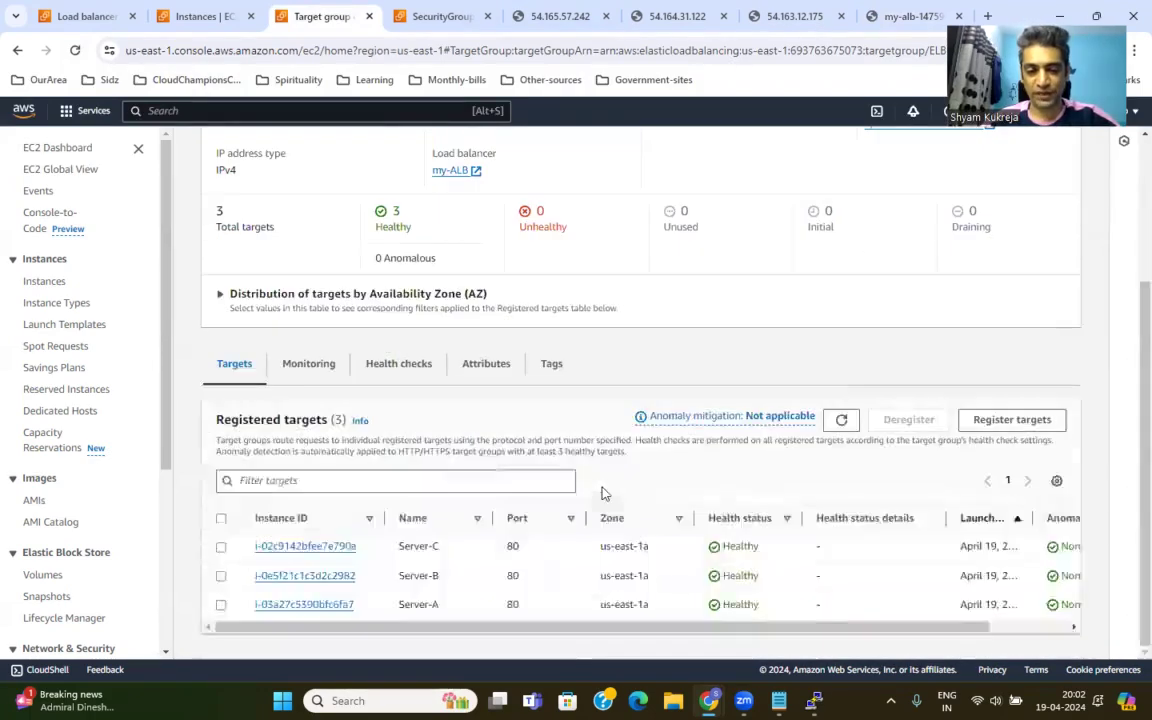
{"action": "left_click_drag", "start_coordinate": [779, 607], "coordinate": [612, 535]}
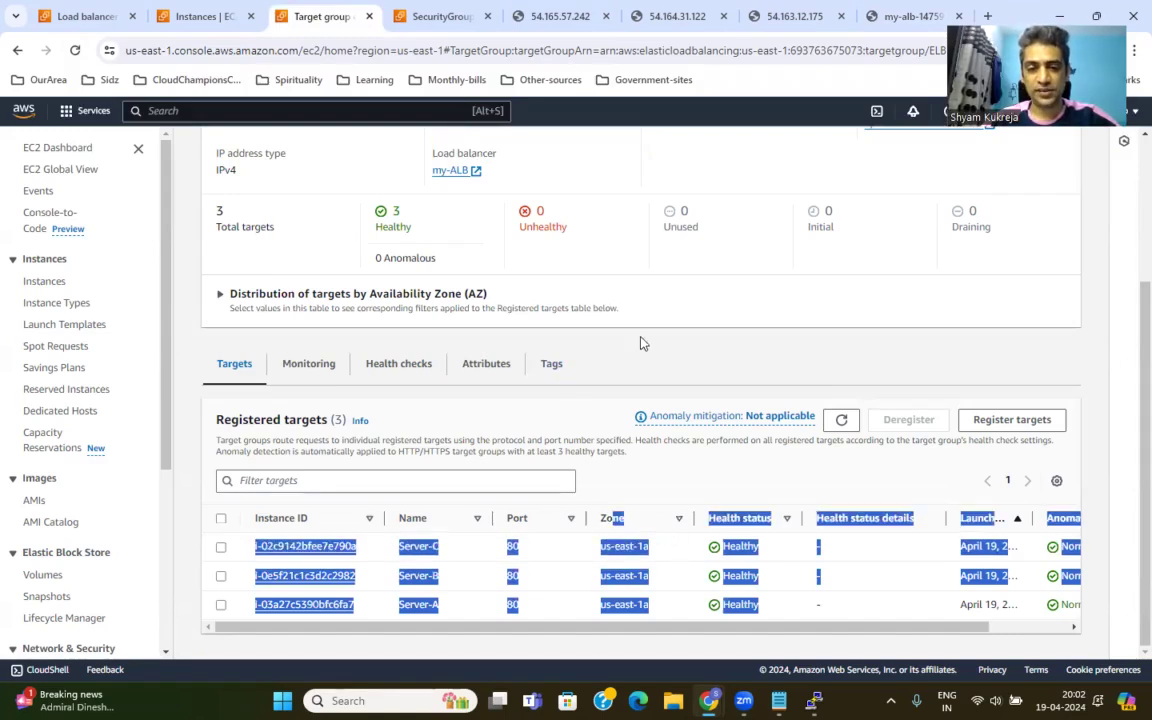
{"action": "left_click", "coordinate": [600, 337]}
{"action": "scroll", "coordinate": [509, 345], "scroll_direction": "up", "scroll_amount": 1}
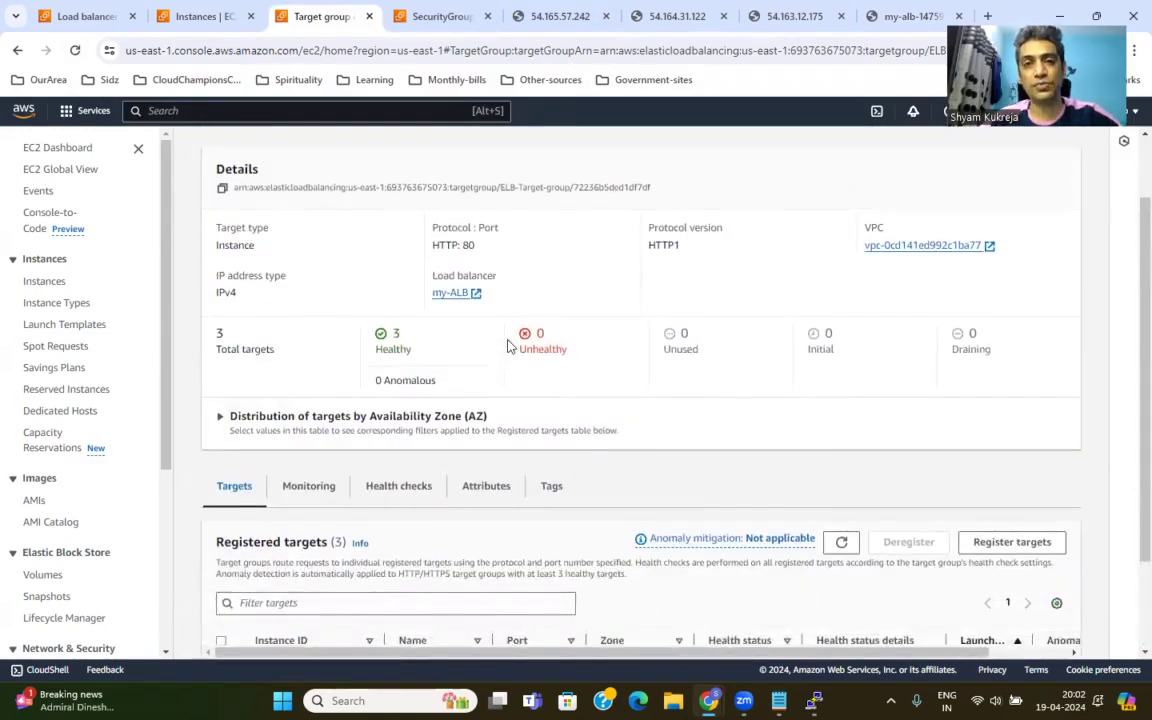
{"action": "scroll", "coordinate": [509, 345], "scroll_direction": "up", "scroll_amount": 1}
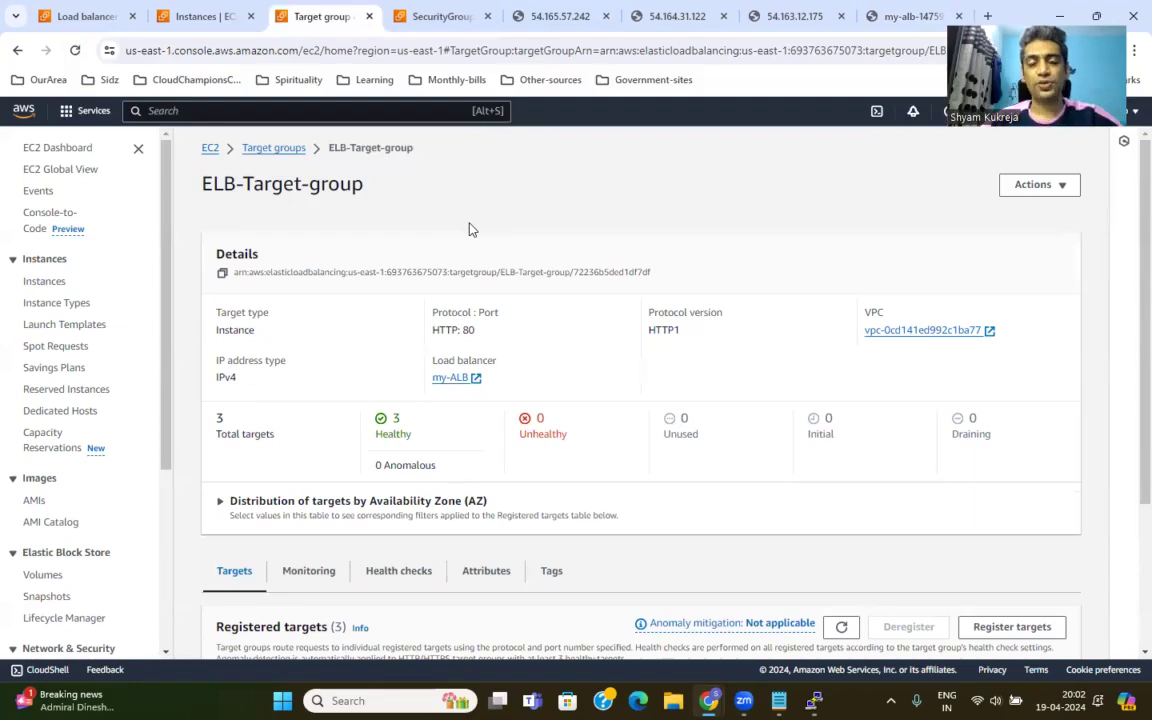